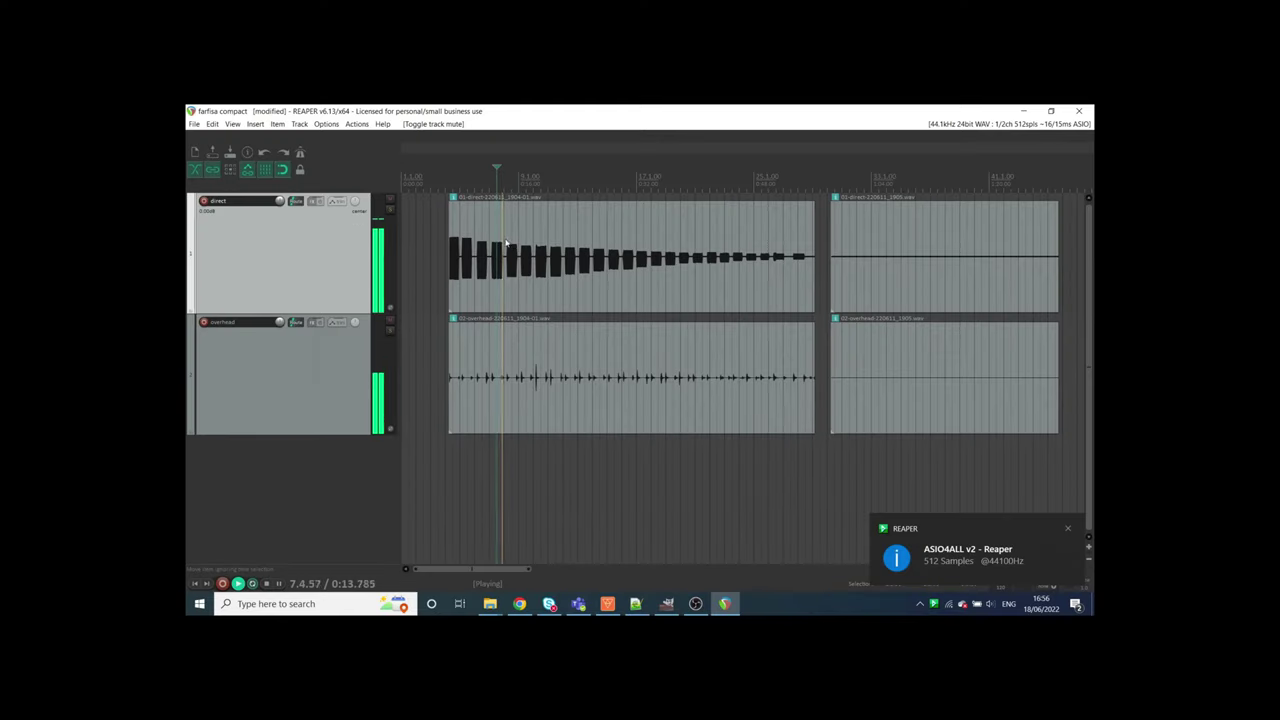
- Solo-audition the direct track by muting the overhead track, then open the direct track's empty FX chain
{"action": "left_click", "coordinate": [390, 201]}
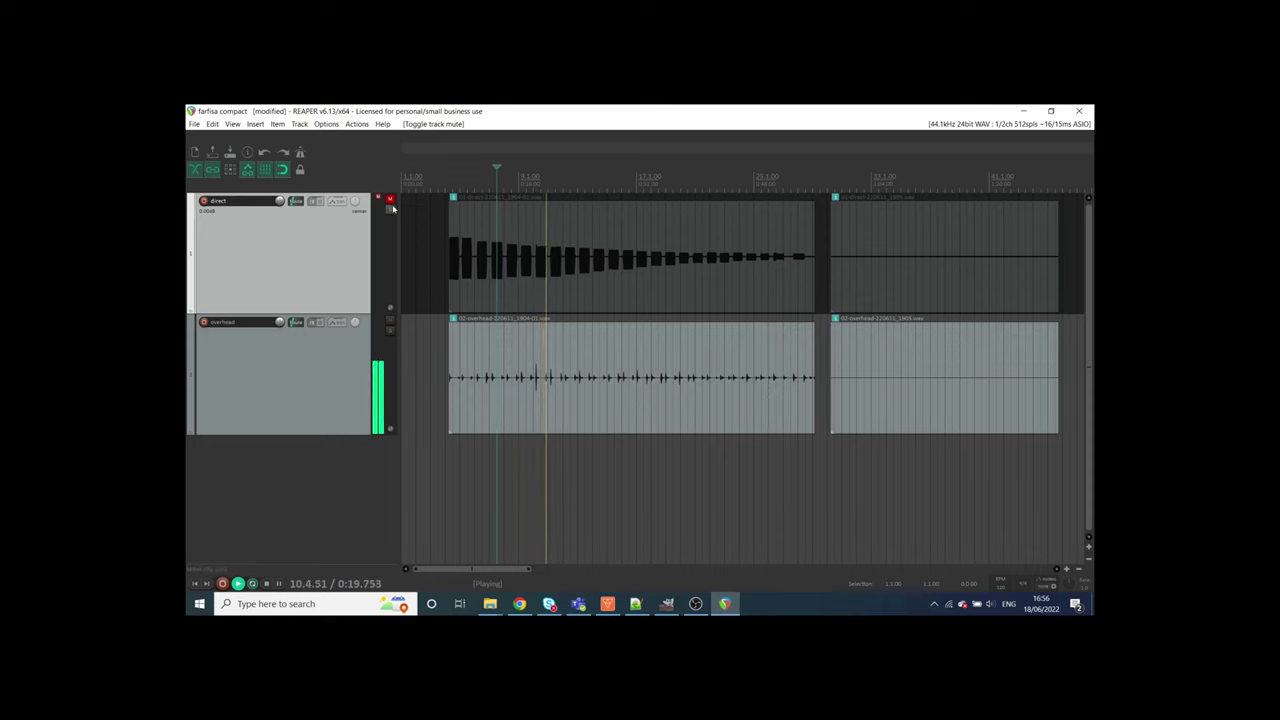
{"action": "left_click", "coordinate": [390, 201]}
{"action": "left_click", "coordinate": [390, 322]}
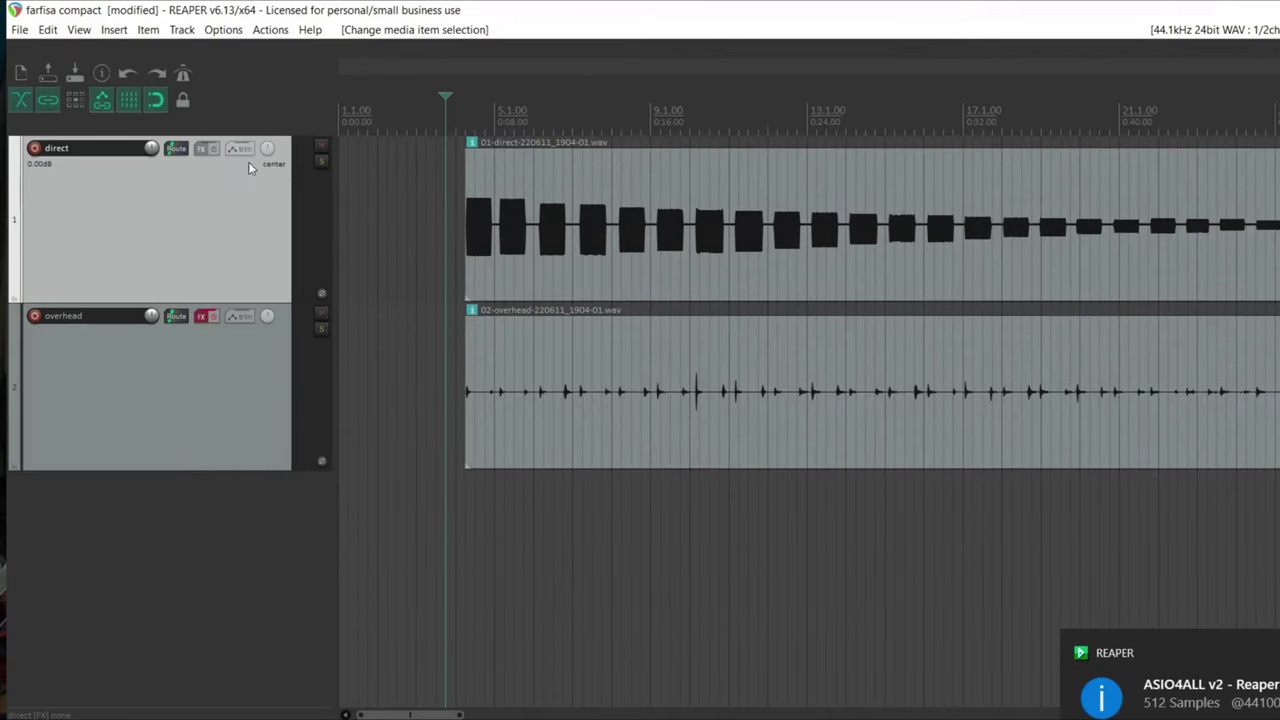
{"action": "left_click", "coordinate": [205, 149]}
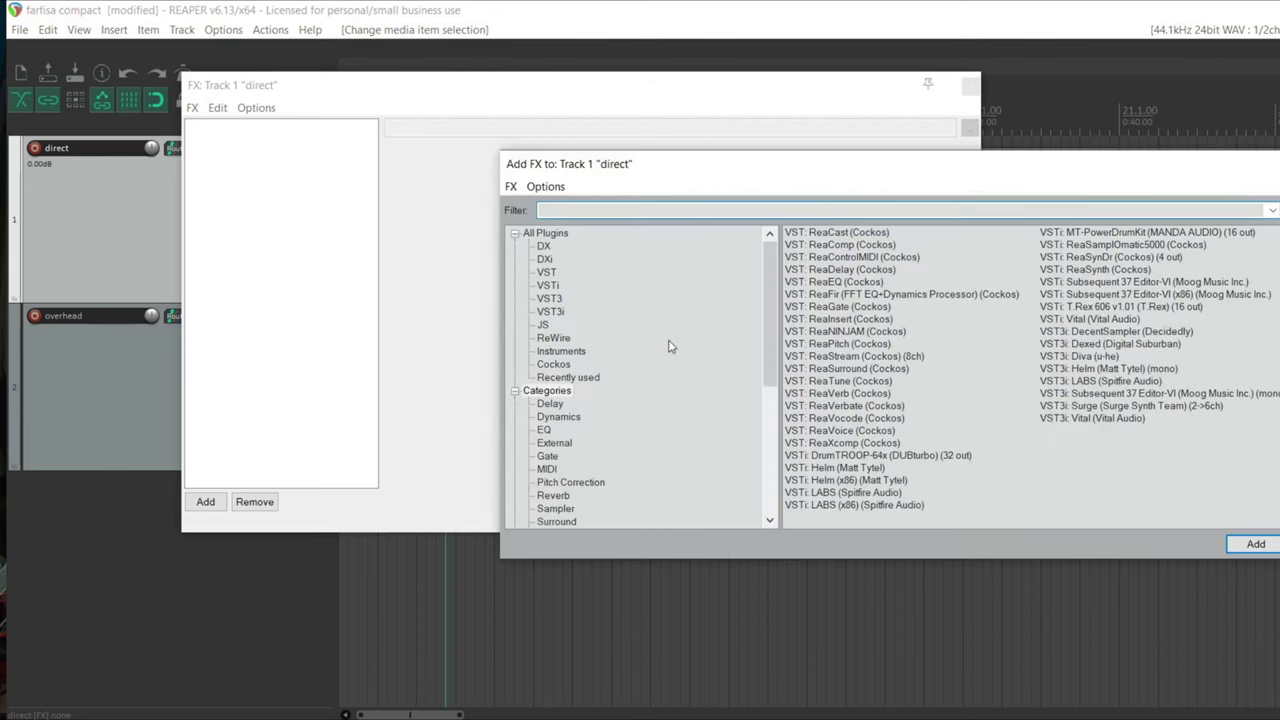
- Find 'reafir' in the Add FX browser and add ReaFir to the direct track
{"action": "type", "text": "reafir"}
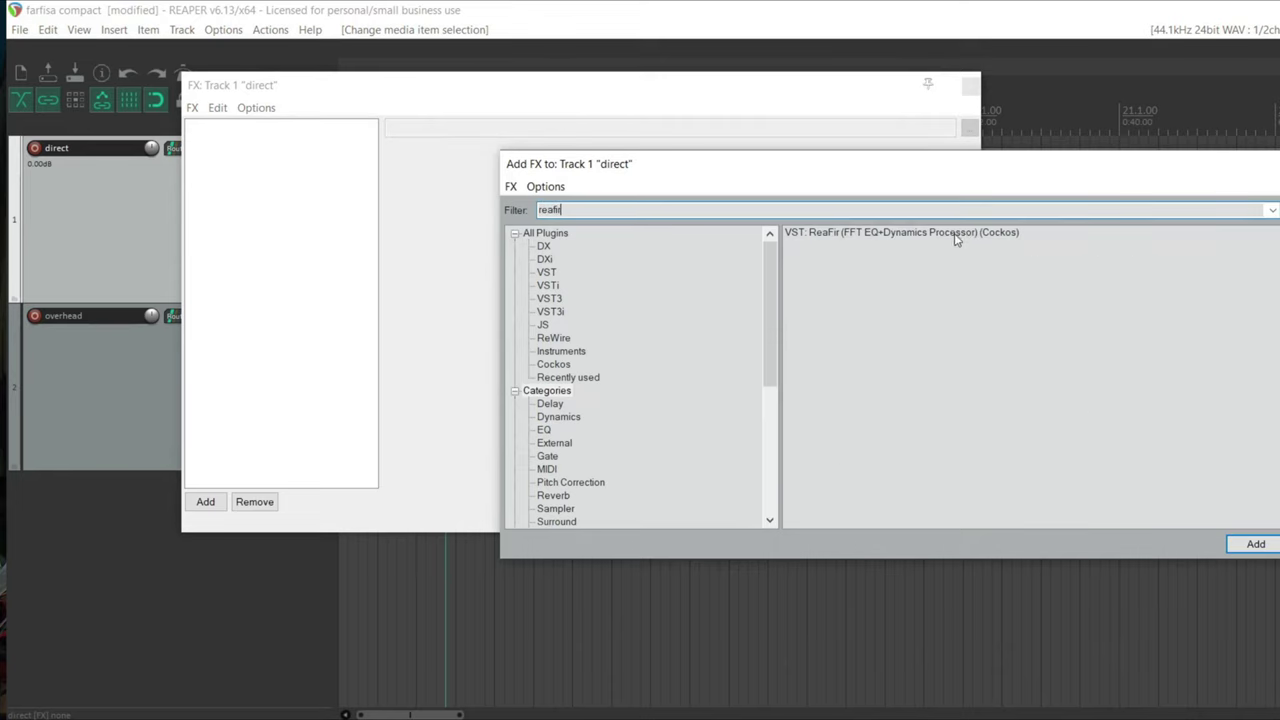
{"action": "left_click", "coordinate": [955, 239]}
{"action": "left_click", "coordinate": [1252, 543]}
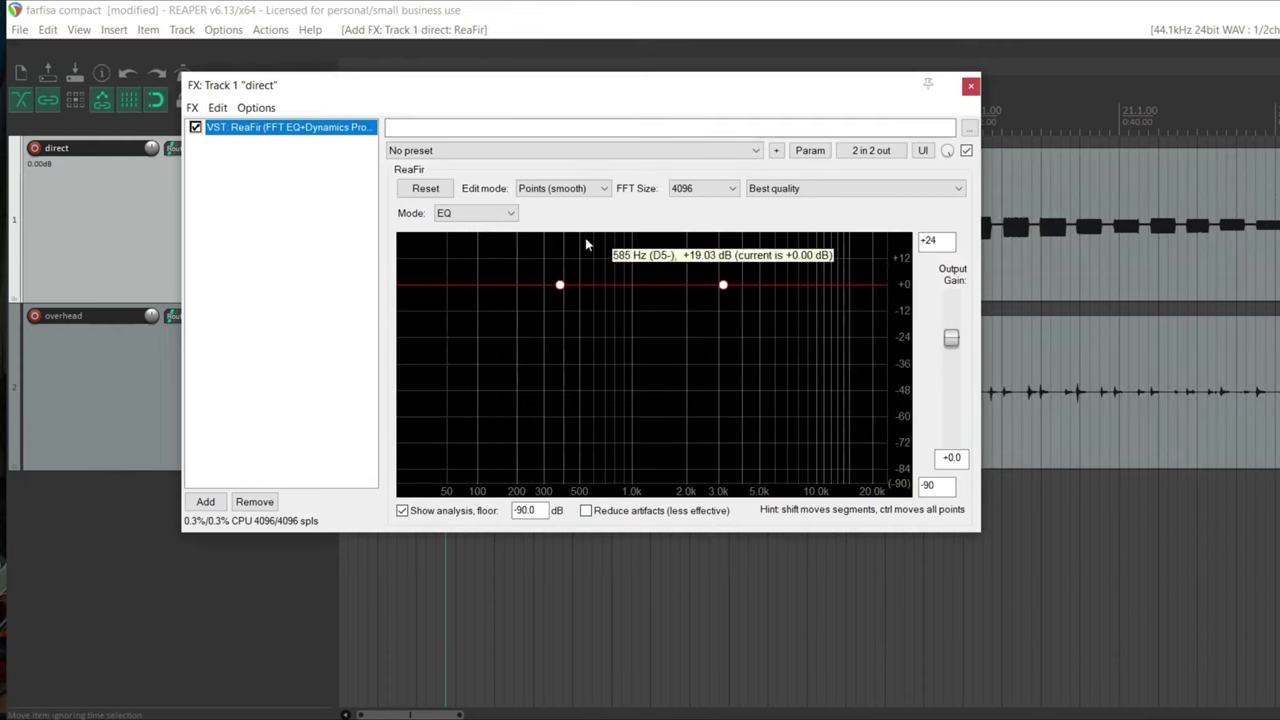
- Switch ReaFir's mode from EQ to Subtract and make the direct track taller
{"action": "left_click", "coordinate": [490, 214]}
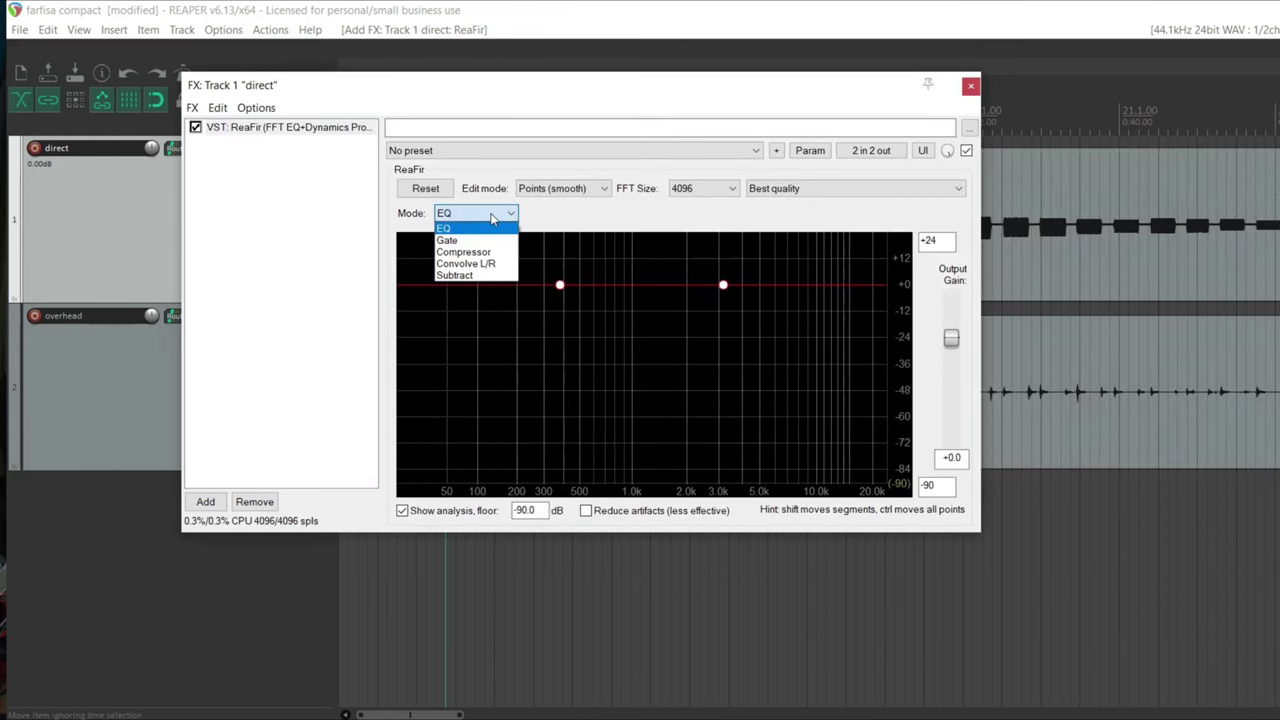
{"action": "left_click", "coordinate": [476, 276]}
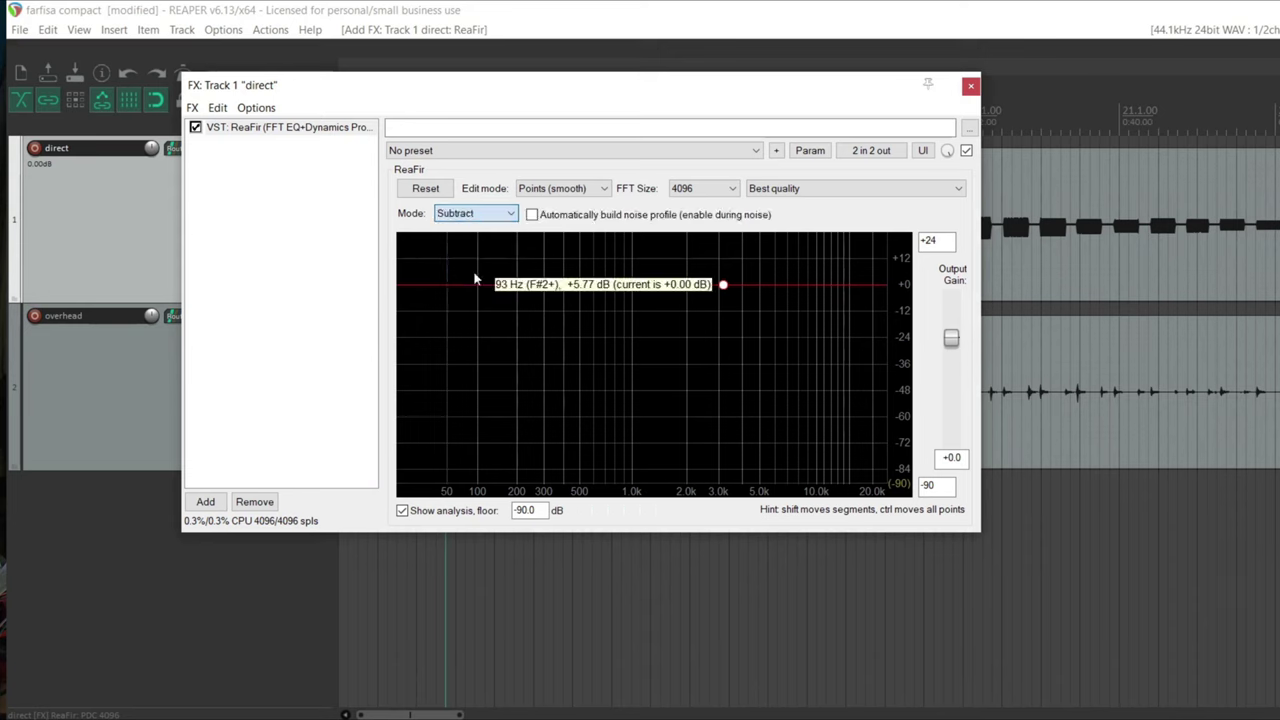
{"action": "left_click", "coordinate": [560, 284]}
{"action": "mouse_move", "coordinate": [1117, 300]}
{"action": "left_mouse_down"}
{"action": "mouse_move", "coordinate": [1117, 247]}
{"action": "mouse_move", "coordinate": [1117, 324]}
{"action": "left_mouse_up"}
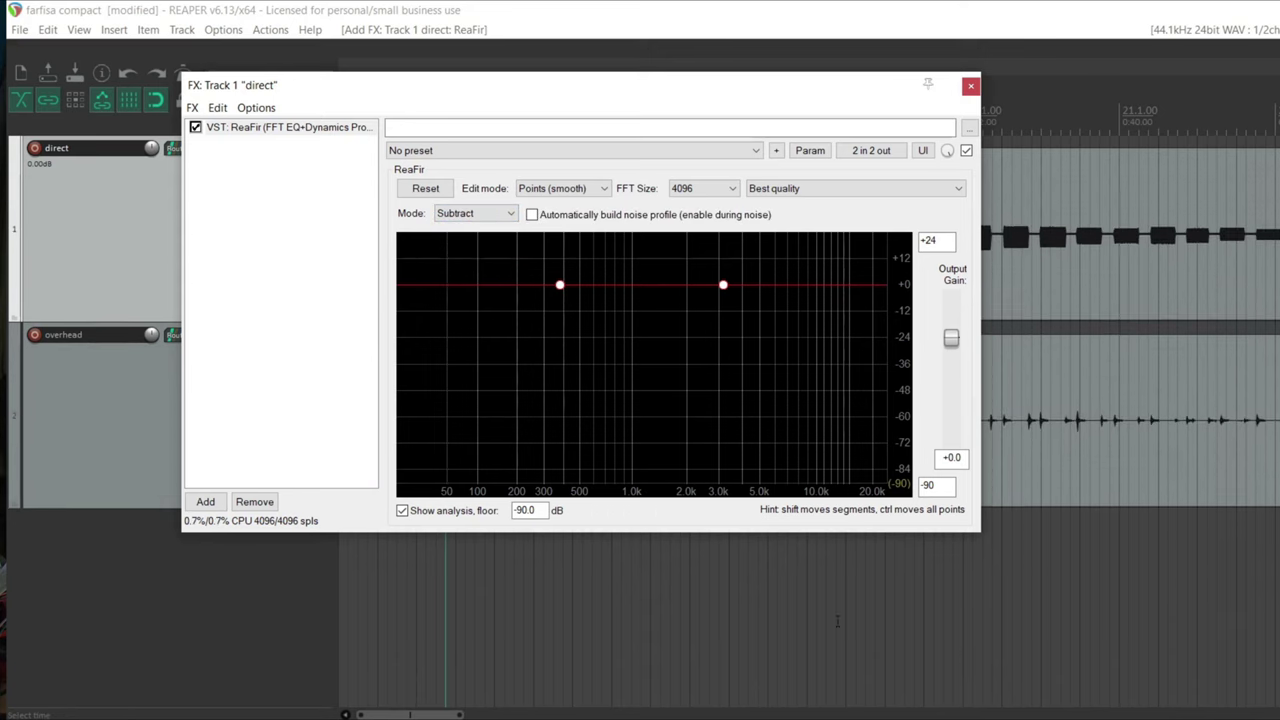
{"action": "left_click_drag", "start_coordinate": [465, 711], "coordinate": [547, 697]}
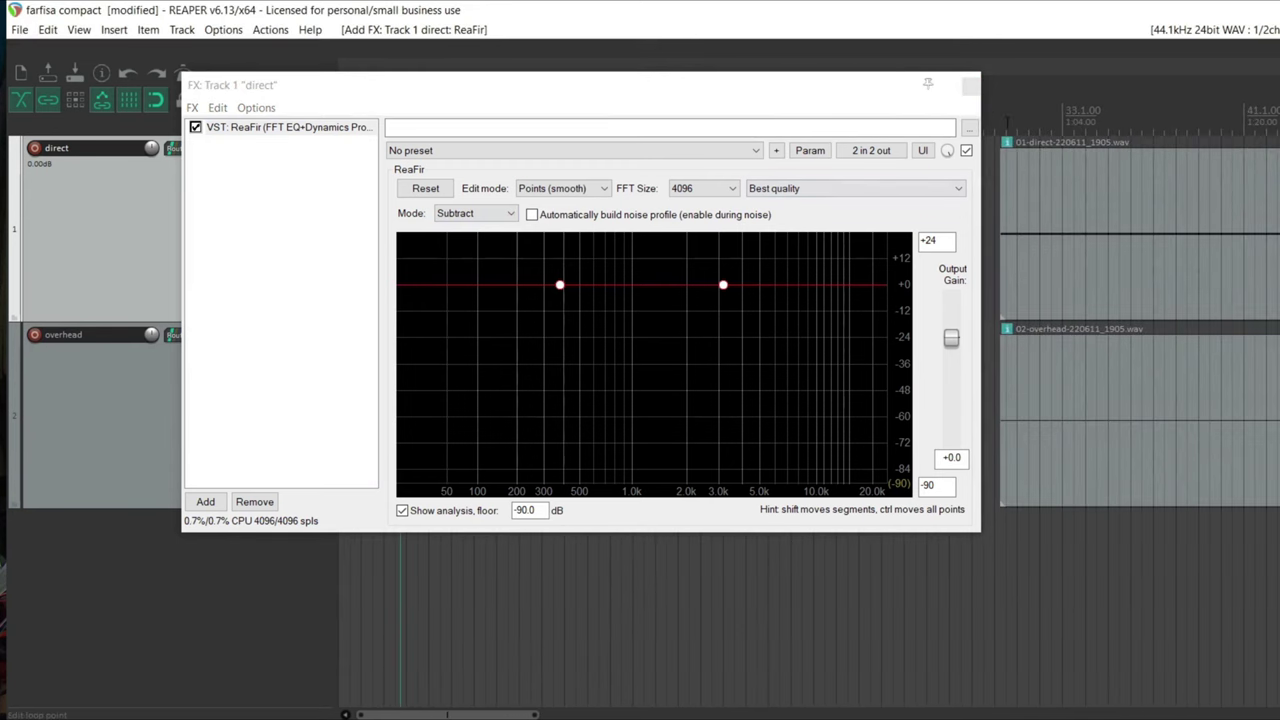
- Capture a ReaFir noise profile by playing a noise-only stretch with auto-build on, then close the FX window
{"action": "left_click", "coordinate": [531, 214]}
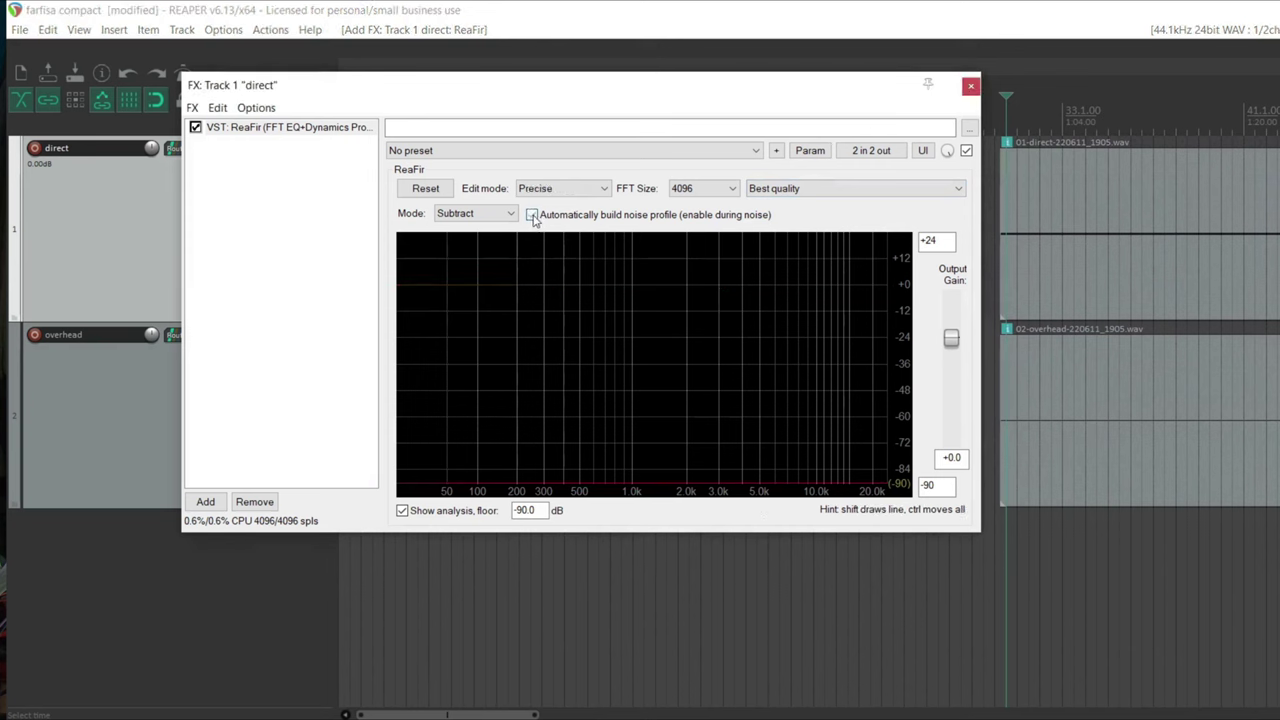
{"action": "left_click_drag", "start_coordinate": [560, 91], "coordinate": [531, 184]}
{"action": "key", "text": "space"}
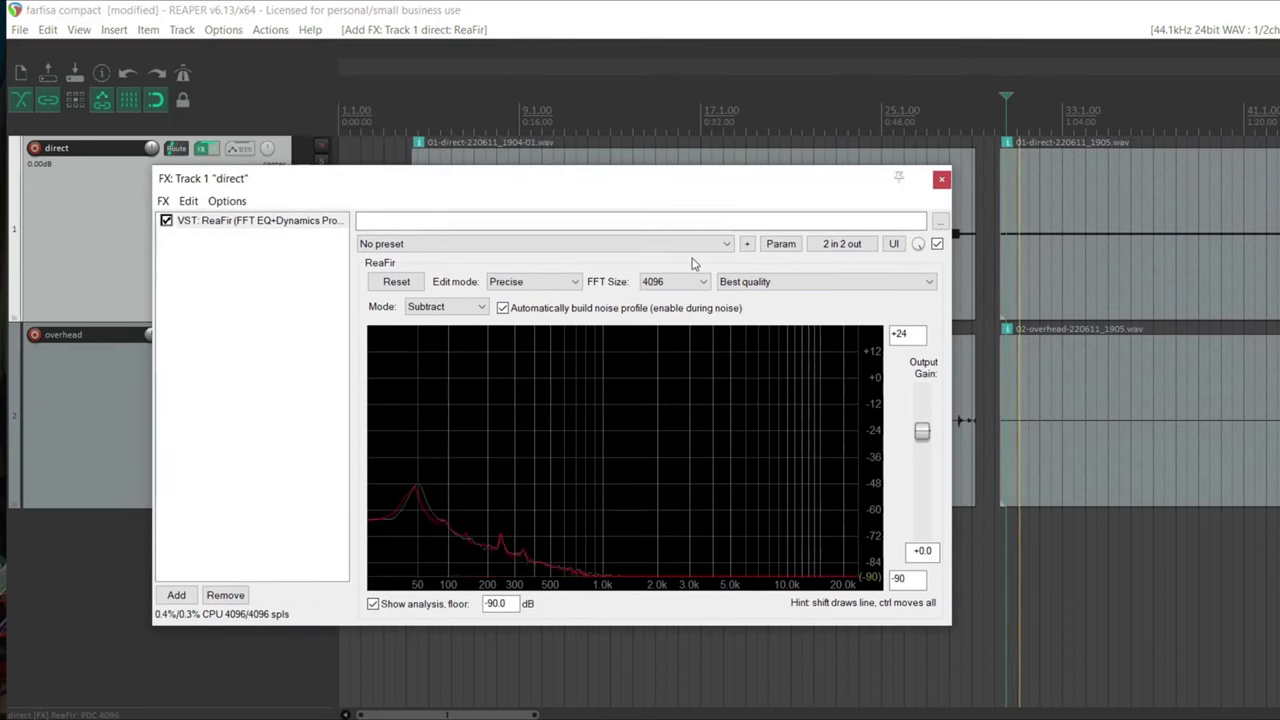
{"action": "left_click", "coordinate": [503, 309]}
{"action": "left_click_drag", "start_coordinate": [558, 190], "coordinate": [890, 198]}
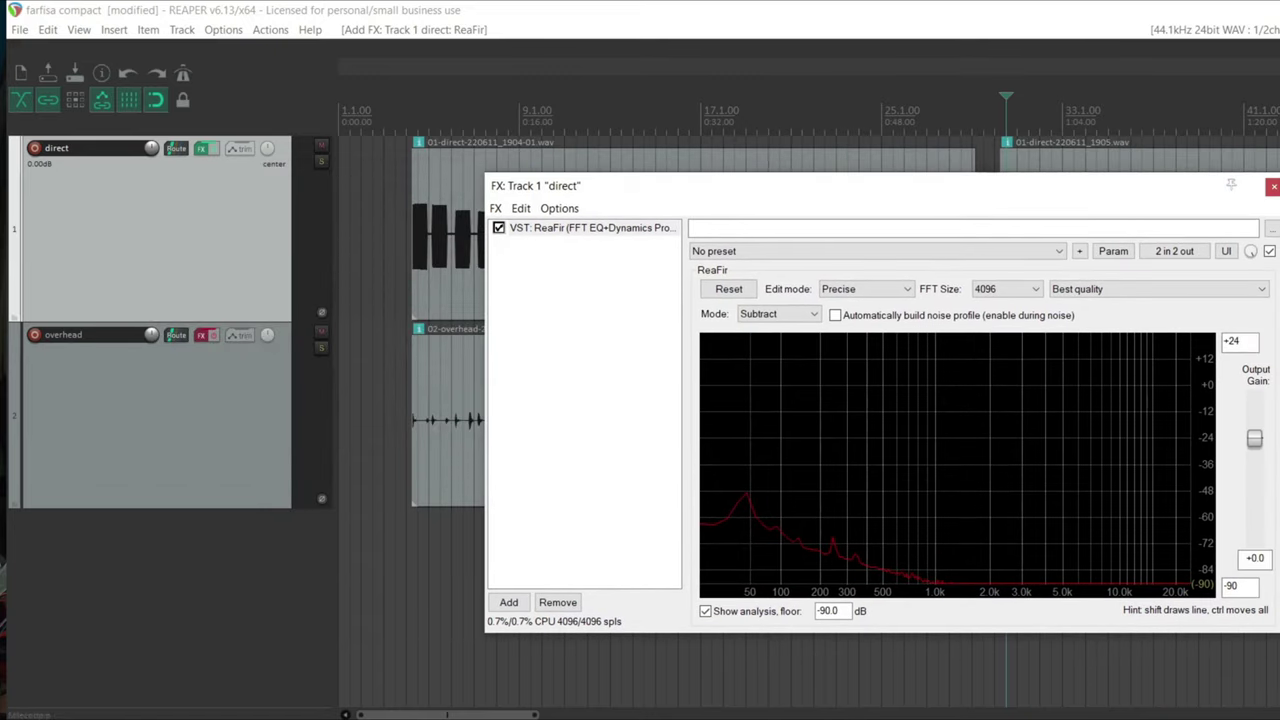
{"action": "left_click", "coordinate": [1273, 186]}
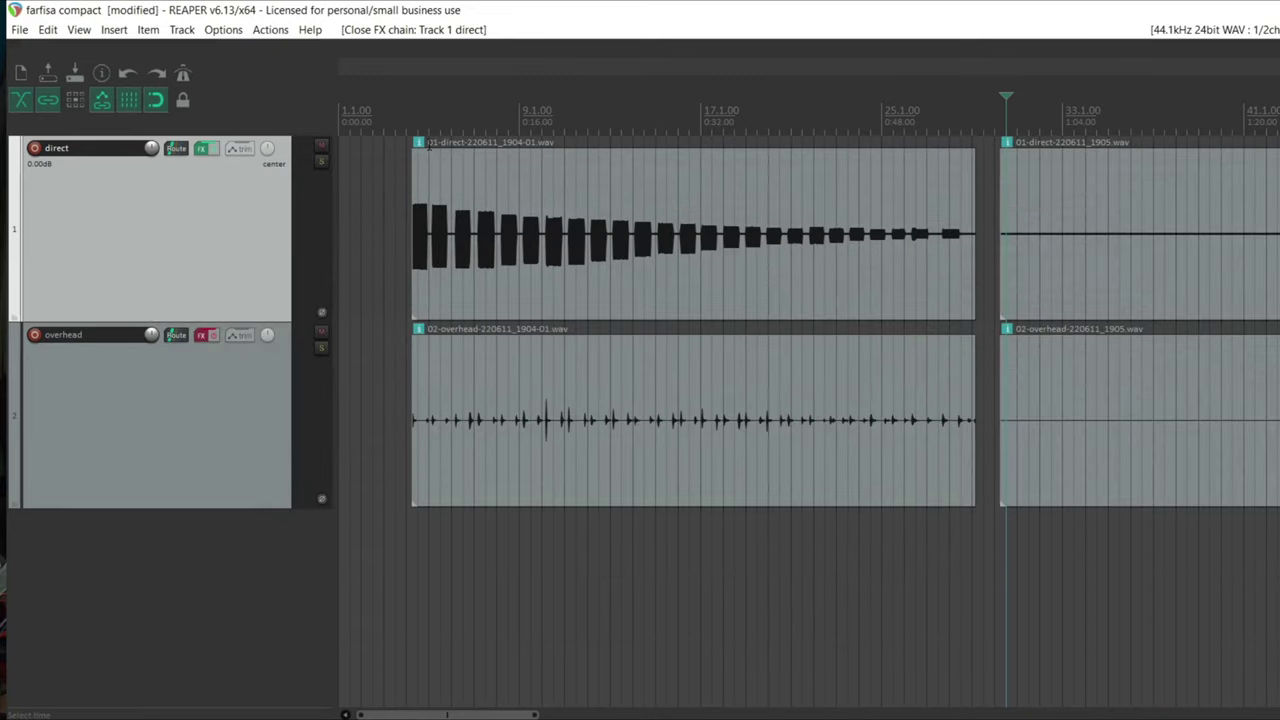
- Play back from near the first take's start, then bypass the overhead track's effects
{"action": "left_click", "coordinate": [474, 128]}
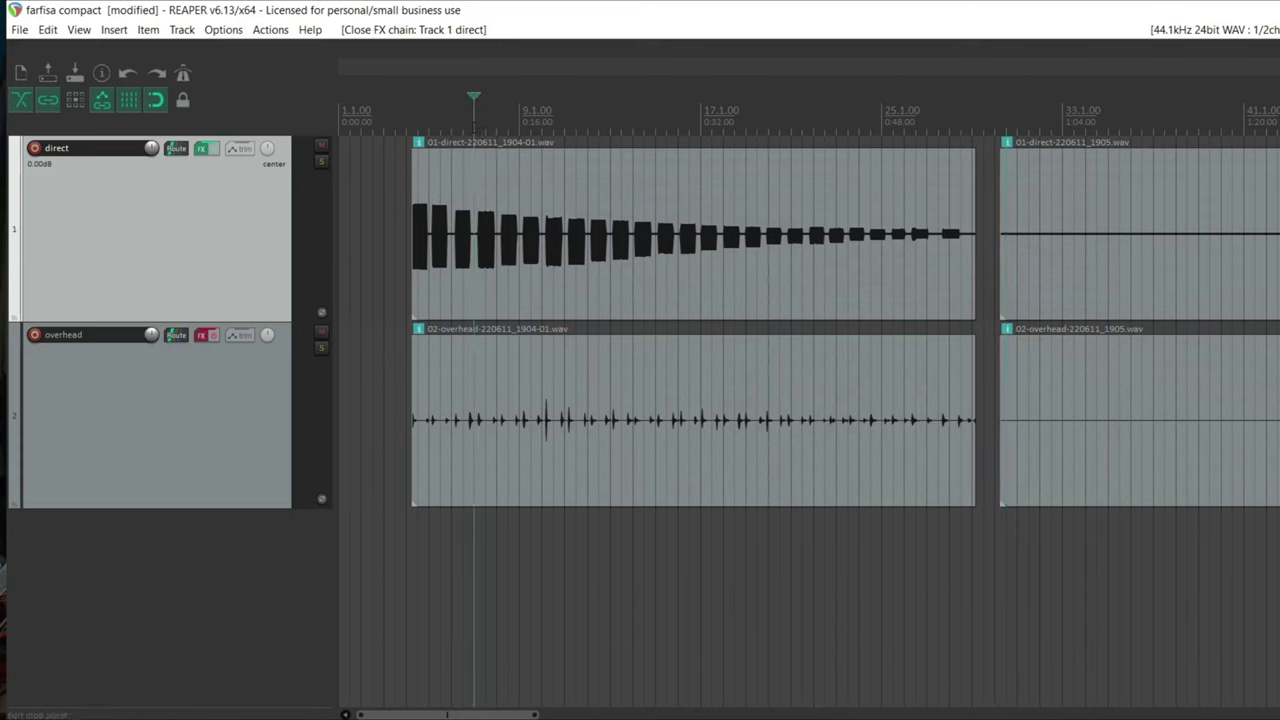
{"action": "key", "text": "space"}
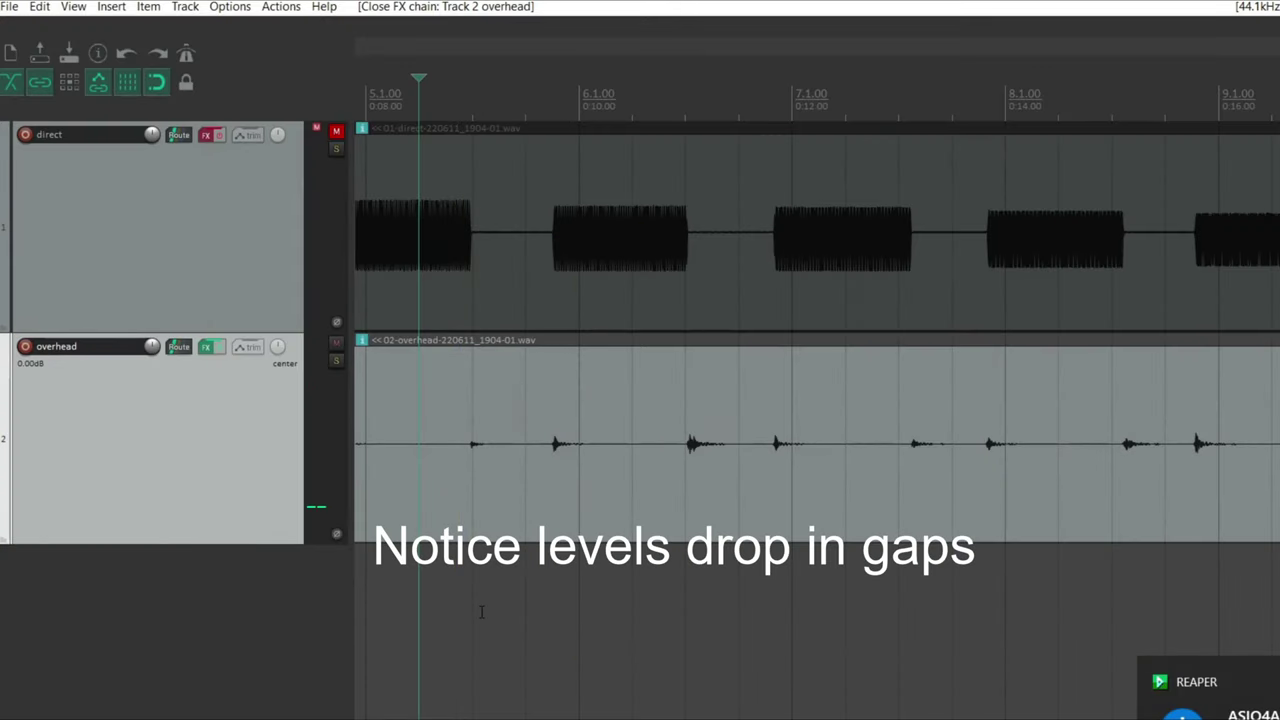
{"action": "left_click", "coordinate": [218, 348]}
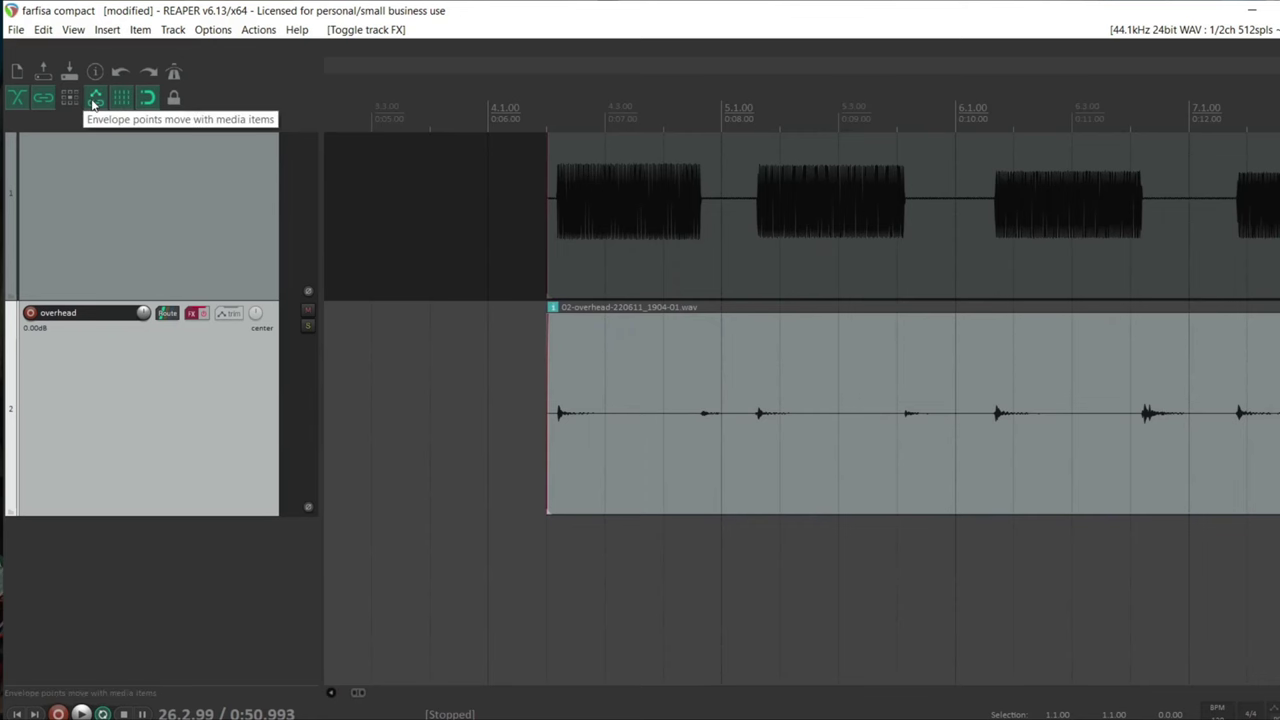
- Turn off snapping, split the overhead item and delete the leftover sliver at its start
{"action": "left_click", "coordinate": [147, 97]}
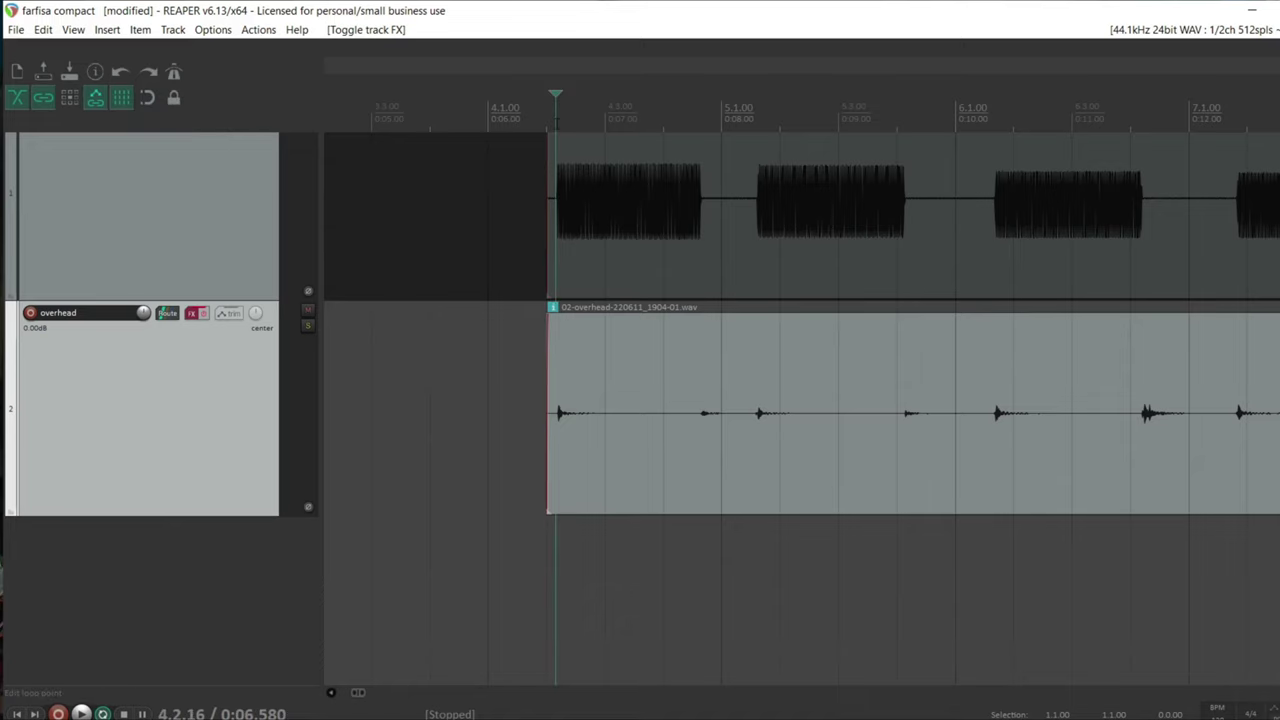
{"action": "key", "text": "s"}
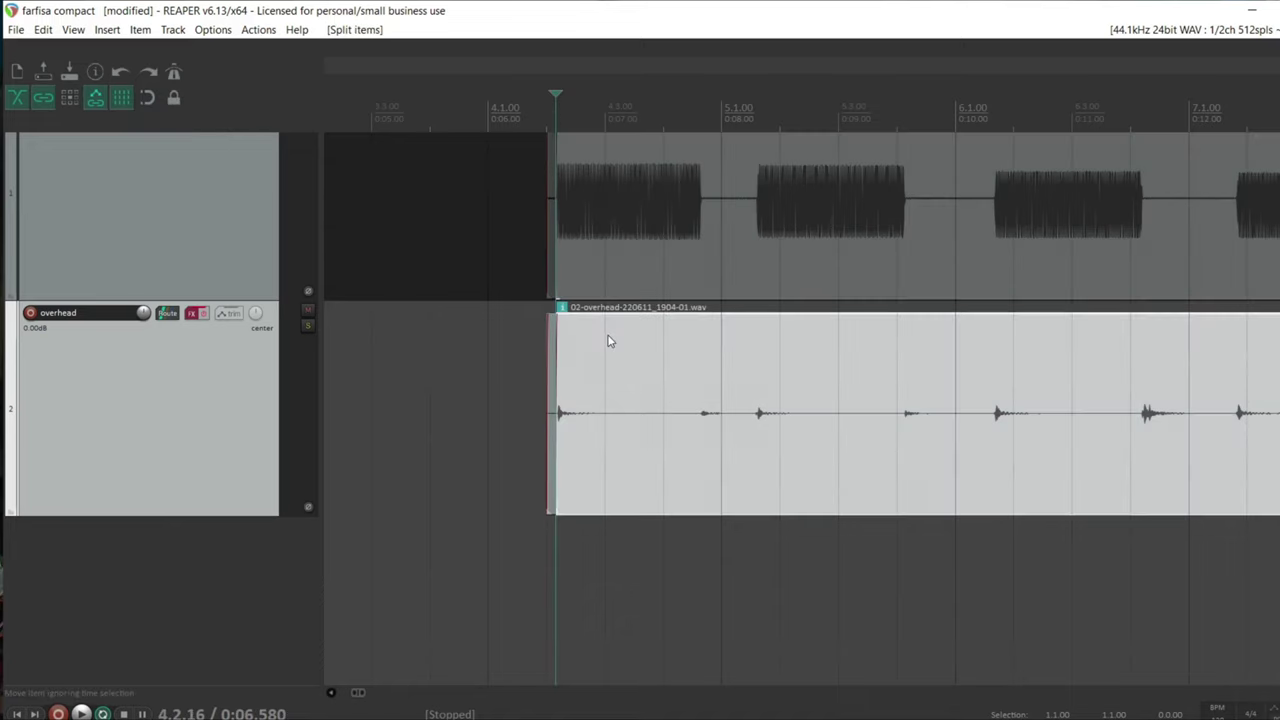
{"action": "left_click", "coordinate": [550, 273]}
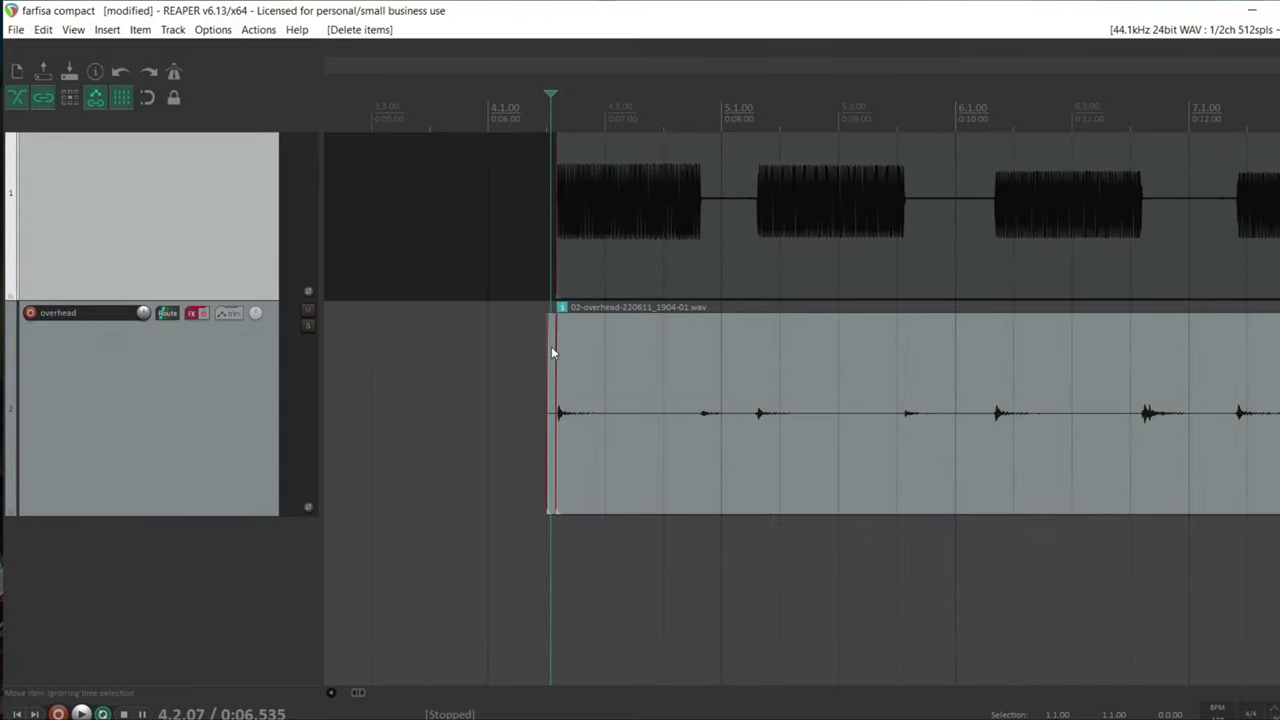
{"action": "left_click", "coordinate": [552, 352]}
{"action": "key", "text": "Delete"}
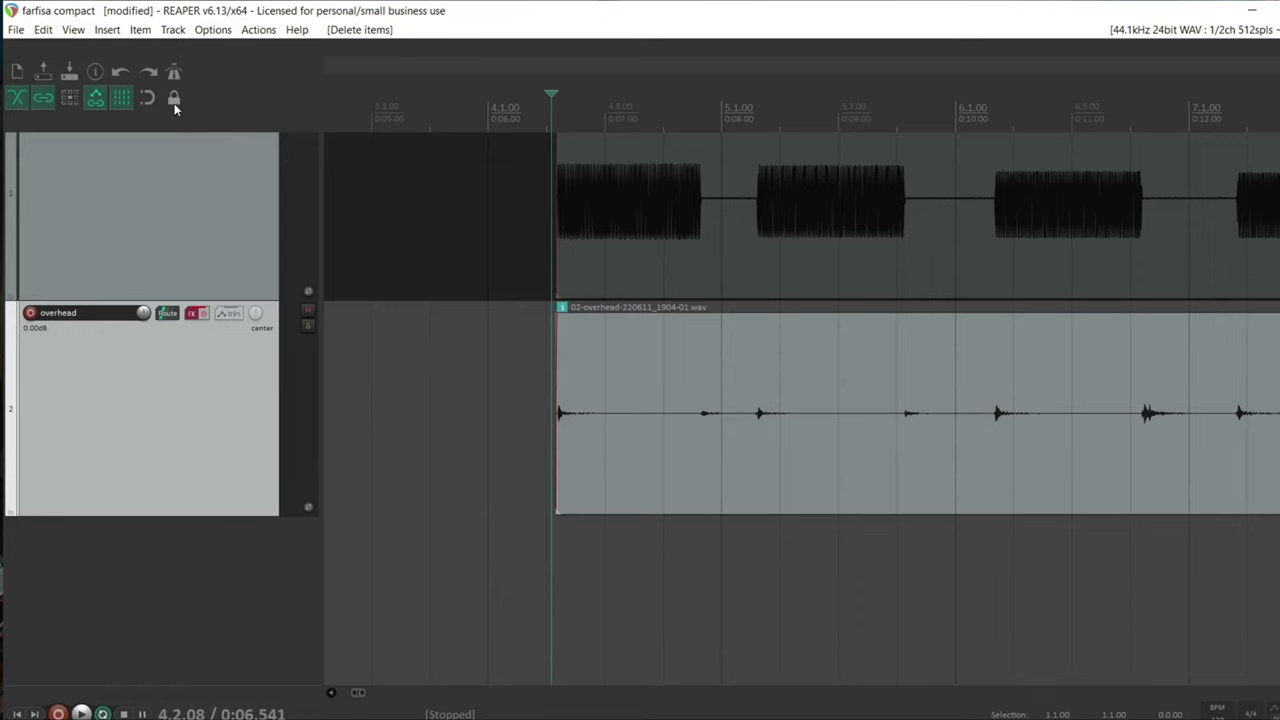
- Align overhead with direct, split it at 4.4.00, shorten the first piece, and extend the selection to 4.1.00
{"action": "left_click", "coordinate": [623, 390]}
{"action": "left_click_drag", "start_coordinate": [623, 390], "coordinate": [544, 382]}
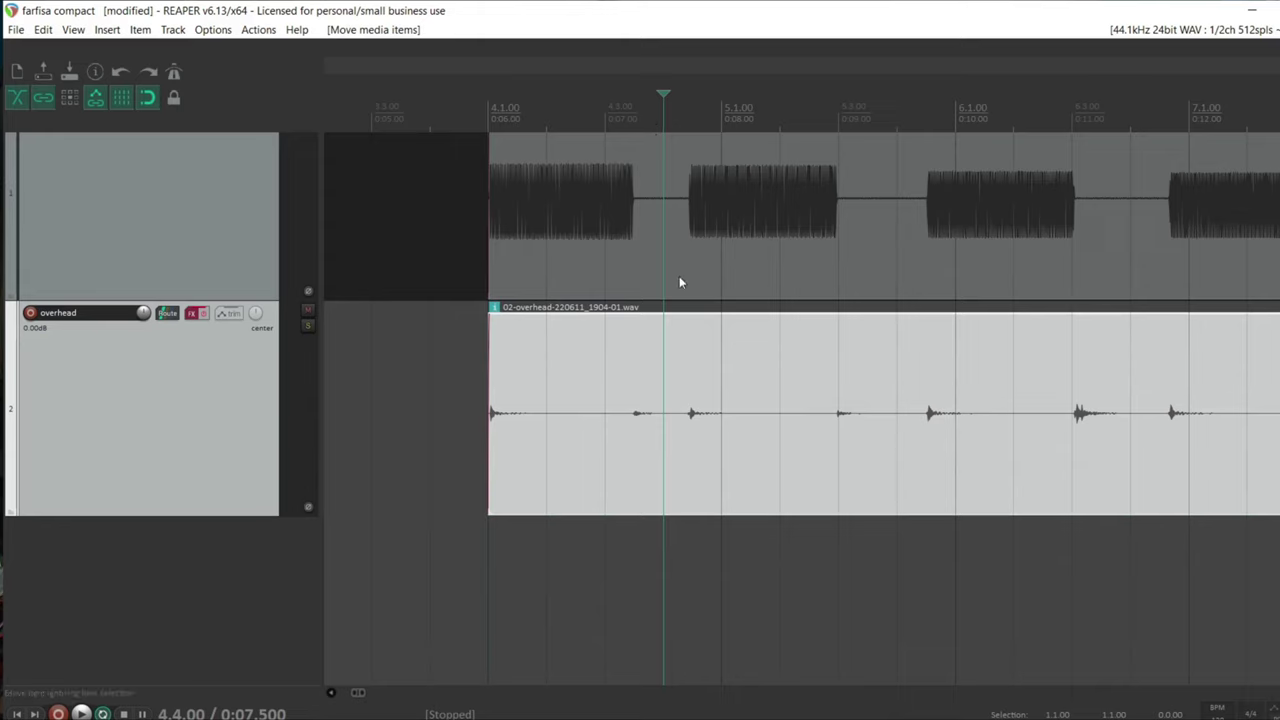
{"action": "key", "text": "shift+Left"}
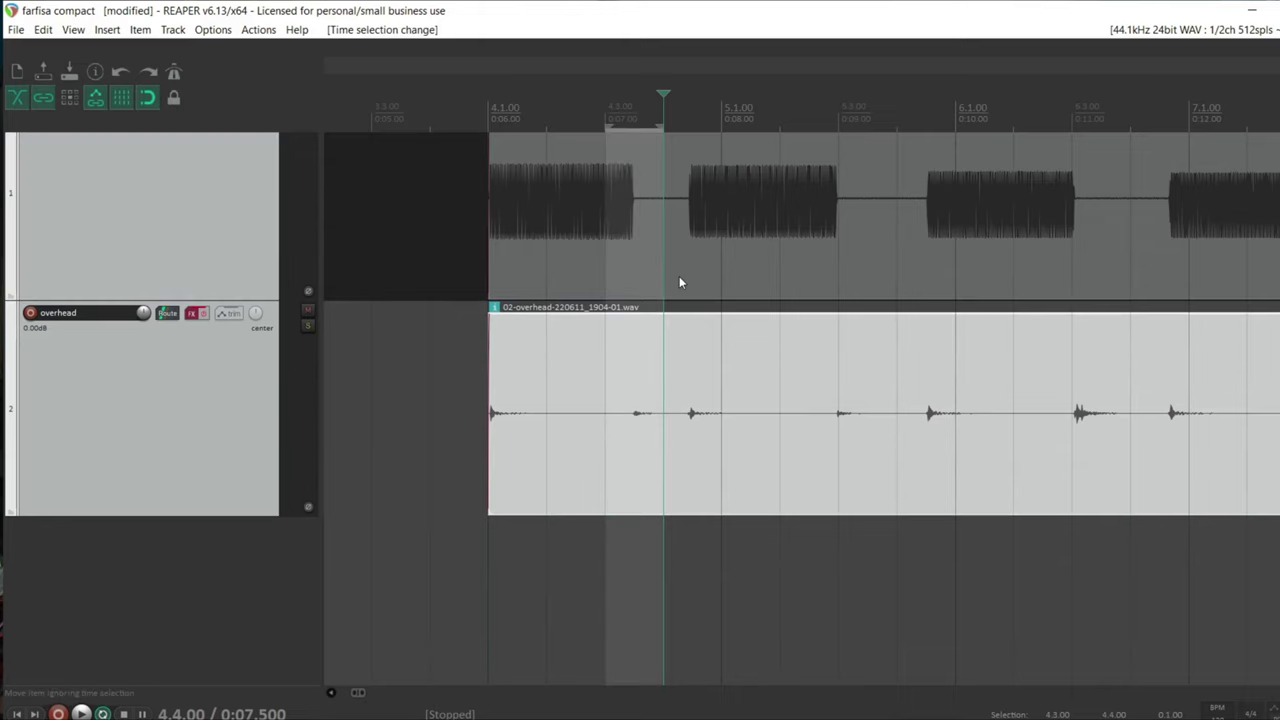
{"action": "key", "text": "s"}
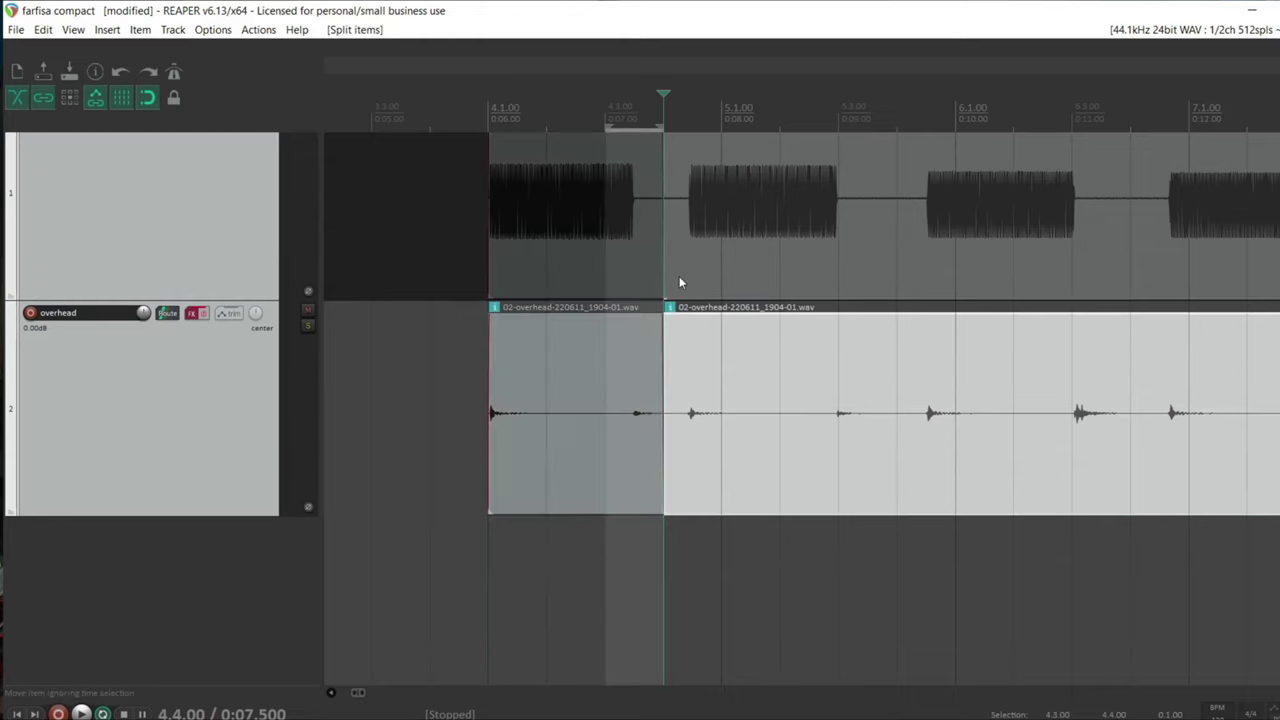
{"action": "left_click_drag", "start_coordinate": [660, 353], "coordinate": [494, 326]}
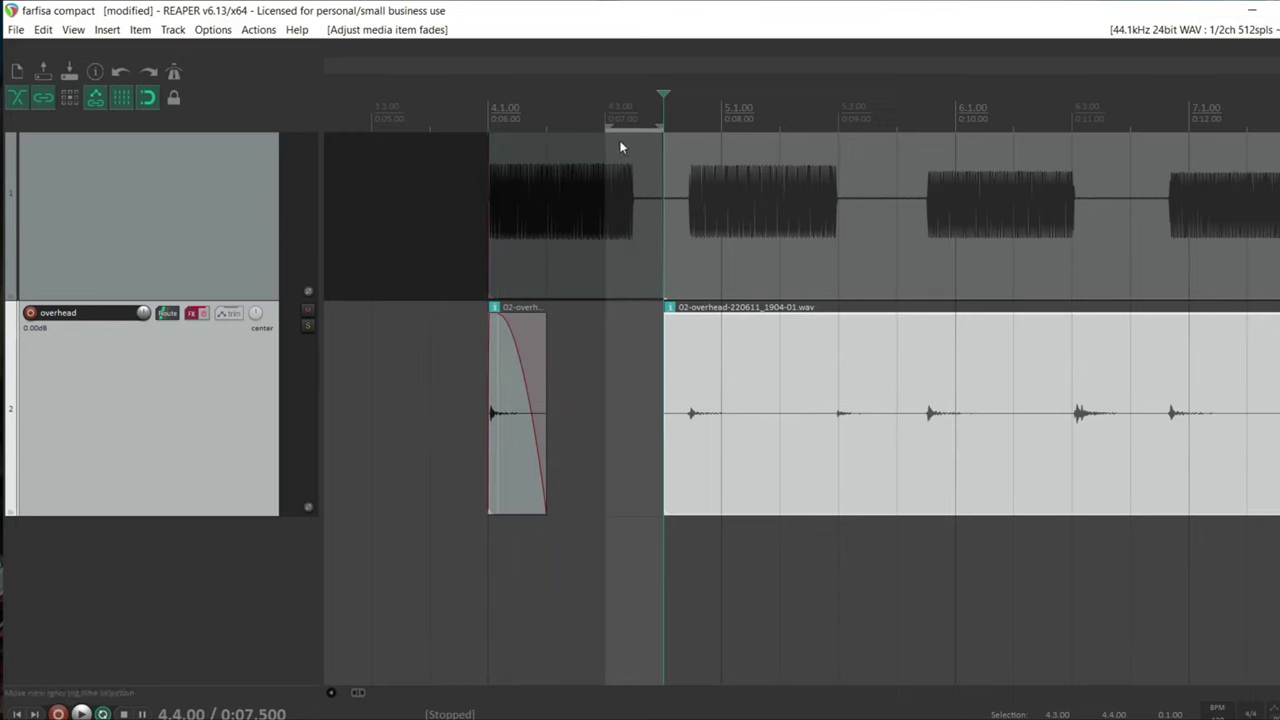
{"action": "left_click_drag", "start_coordinate": [606, 147], "coordinate": [489, 147]}
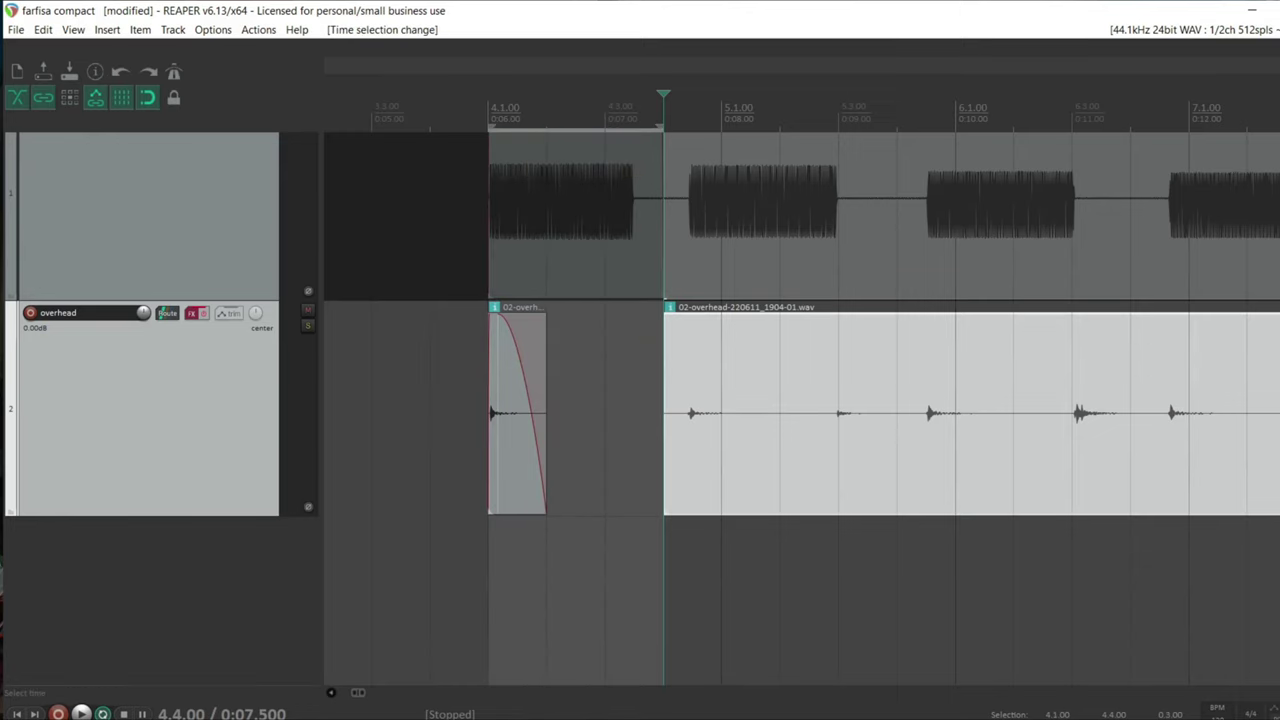
- Clear the item selection, unmute the direct track and mute the overhead track
{"action": "left_click", "coordinate": [413, 461]}
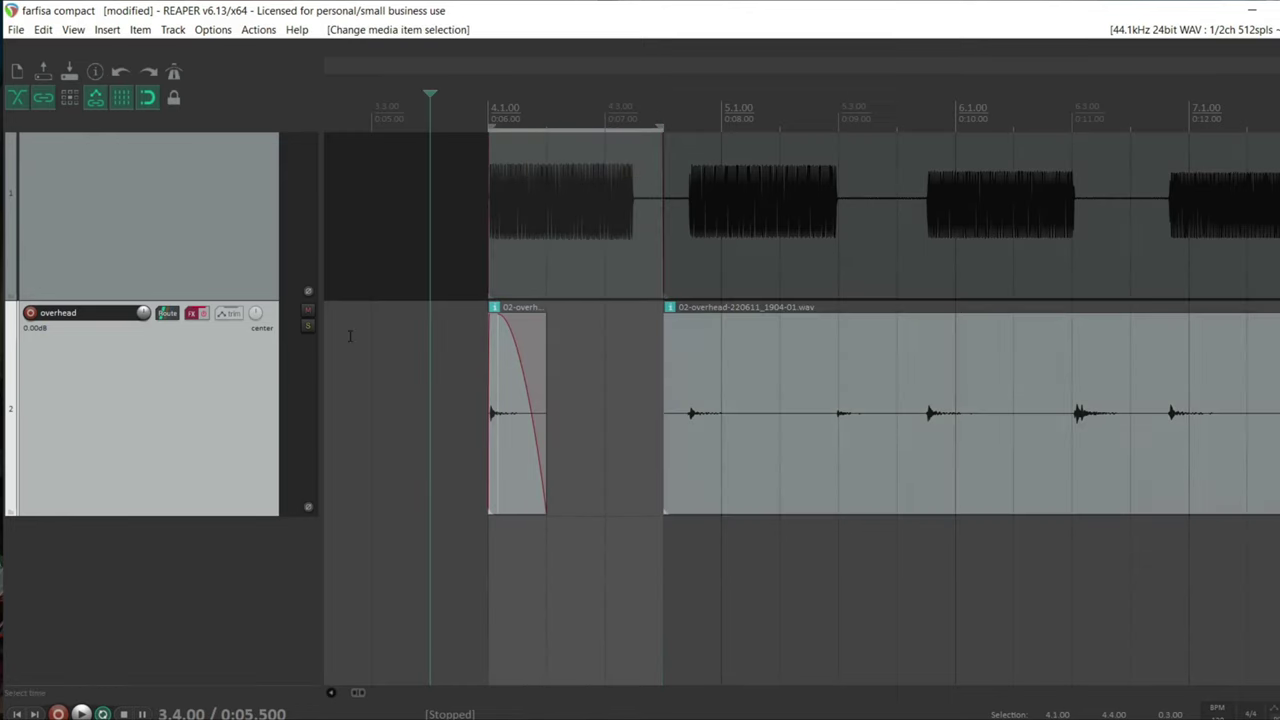
{"action": "scroll", "coordinate": [350, 336], "scroll_direction": "up", "scroll_amount": 2}
{"action": "scroll", "coordinate": [350, 336], "scroll_direction": "down", "scroll_amount": 3}
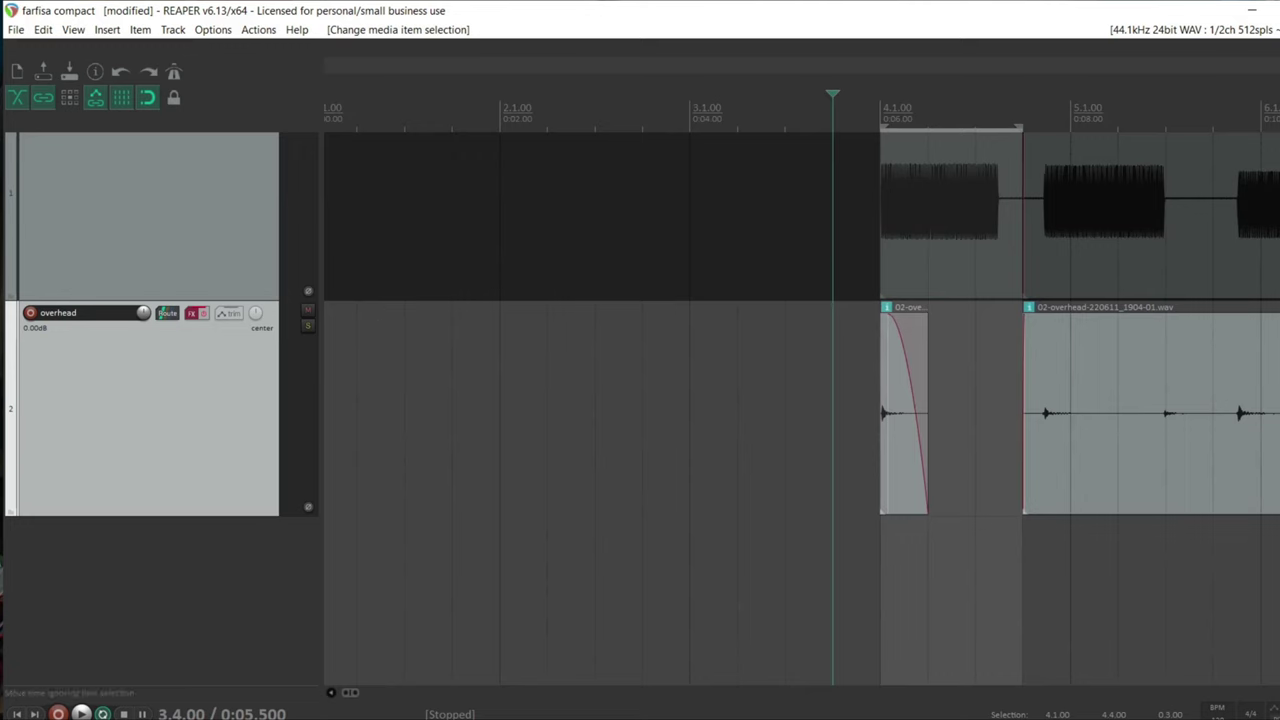
{"action": "scroll", "coordinate": [802, 348], "scroll_direction": "up", "scroll_amount": 1}
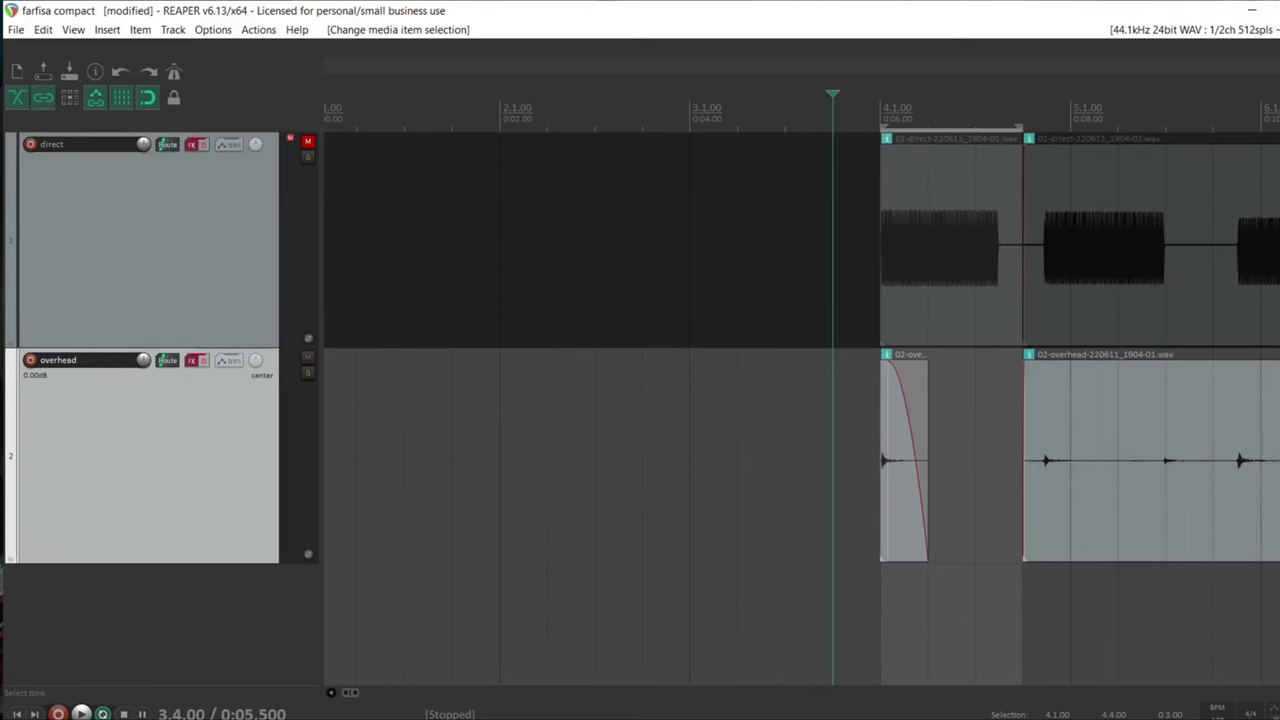
{"action": "left_click", "coordinate": [307, 141]}
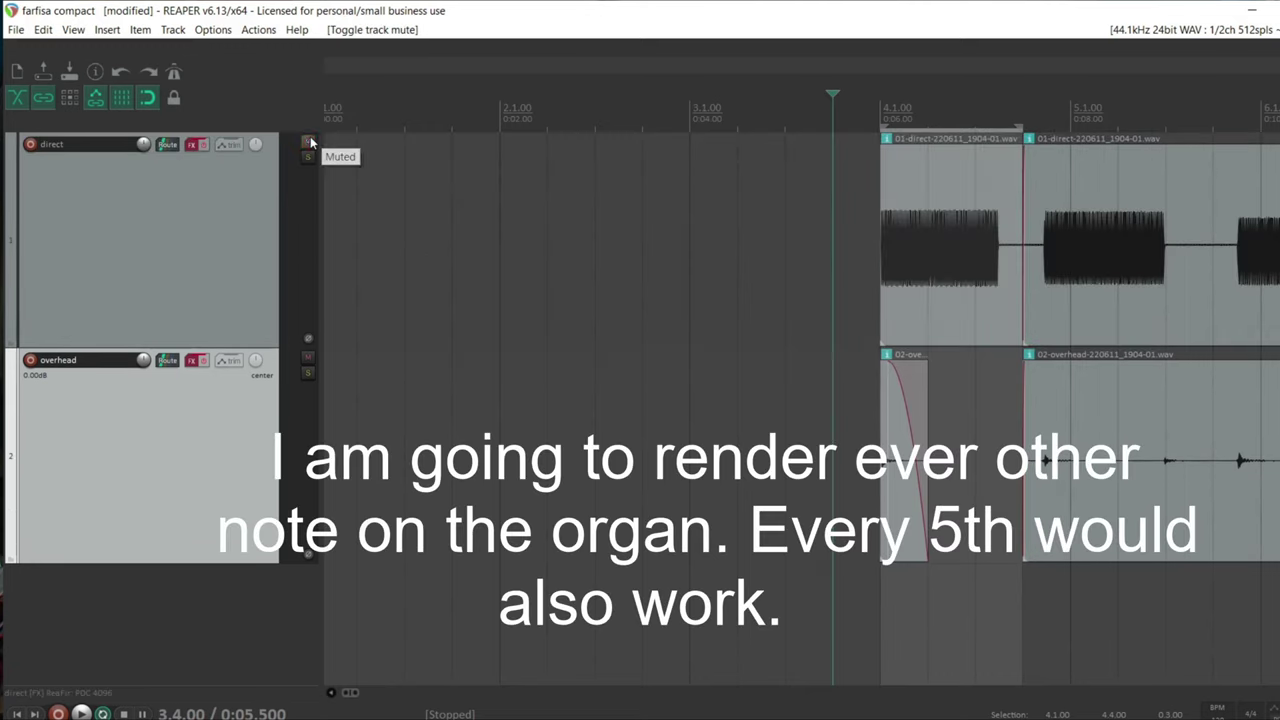
{"action": "left_click", "coordinate": [307, 357]}
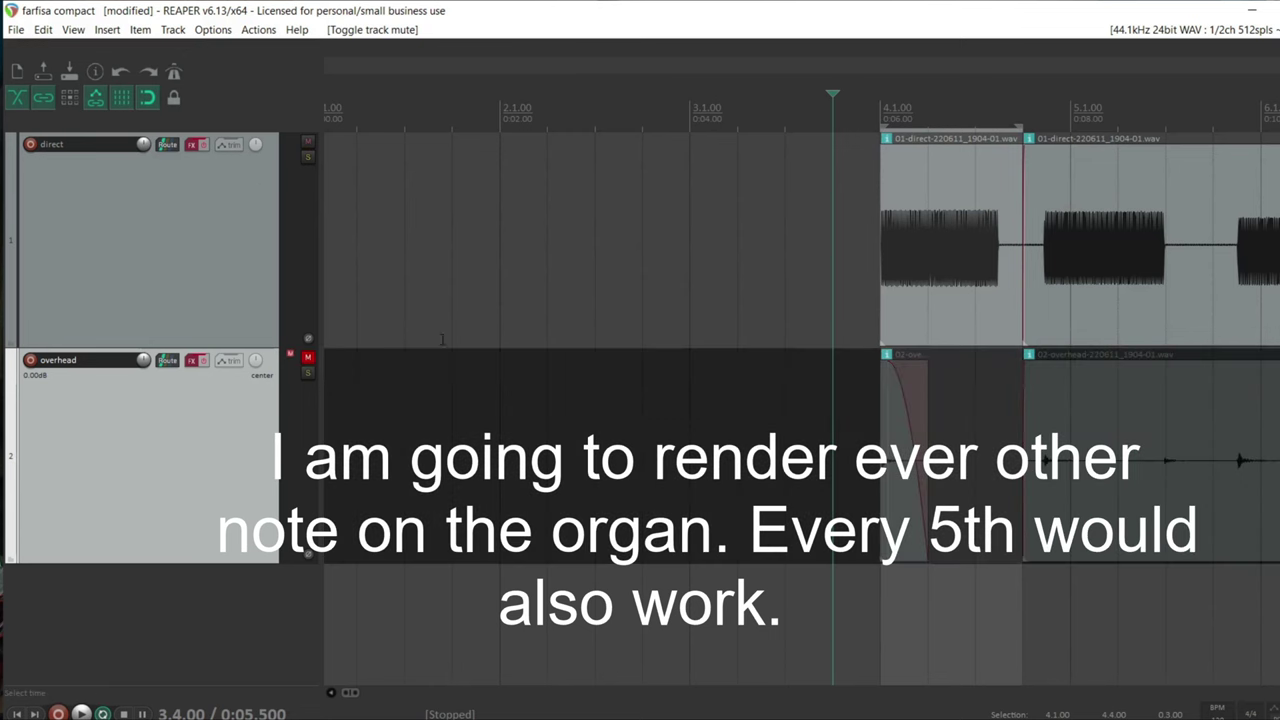
- Open the Render to File dialog from the File menu
{"action": "left_click", "coordinate": [16, 30]}
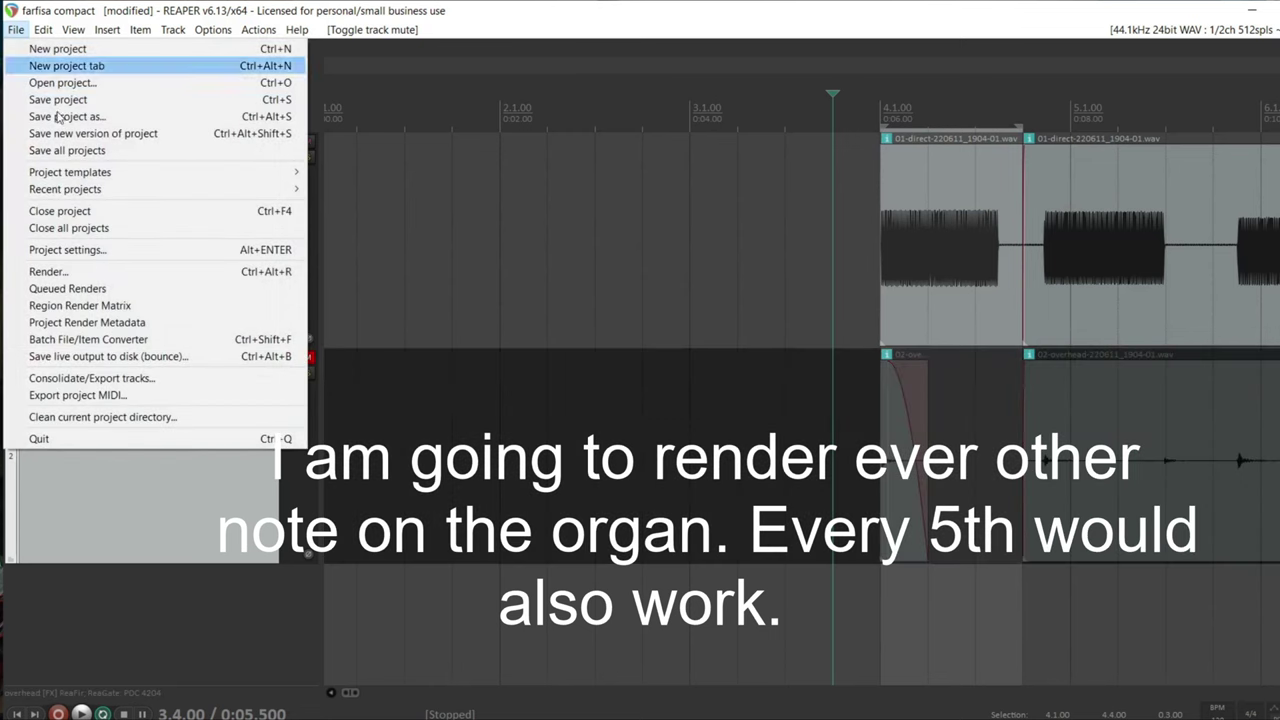
{"action": "left_click", "coordinate": [97, 272]}
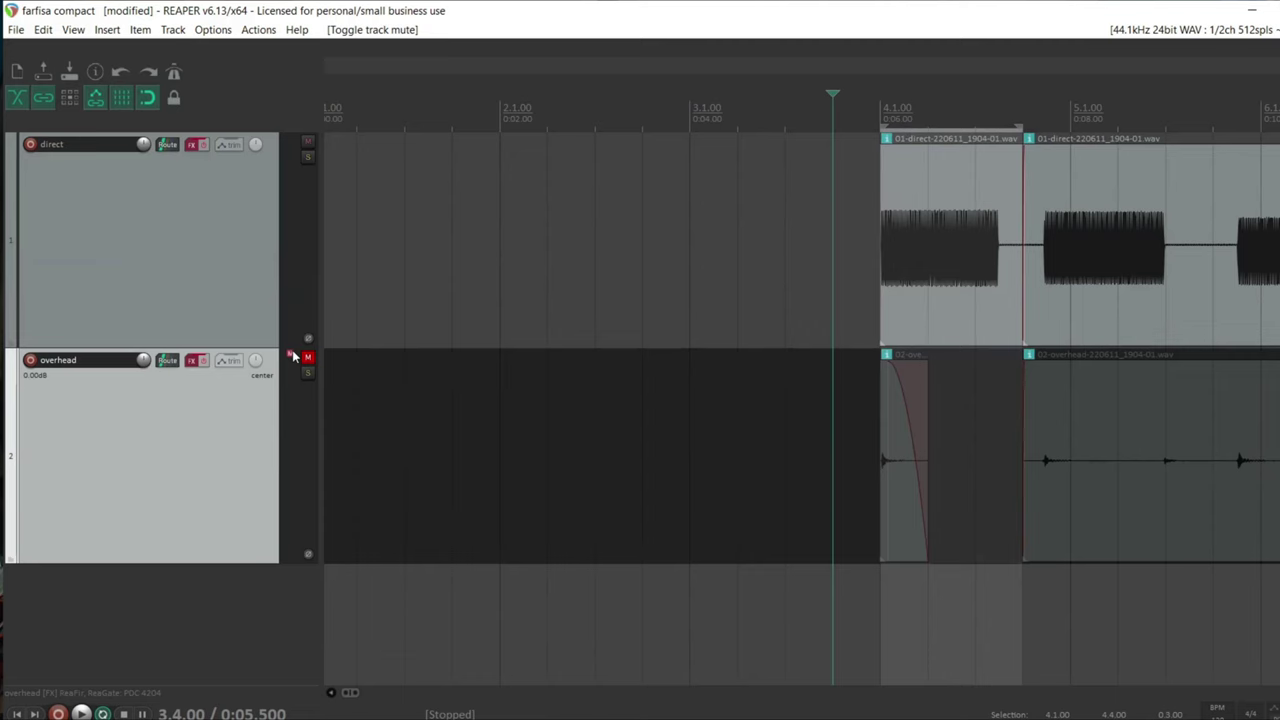
{"action": "left_click", "coordinate": [92, 144]}
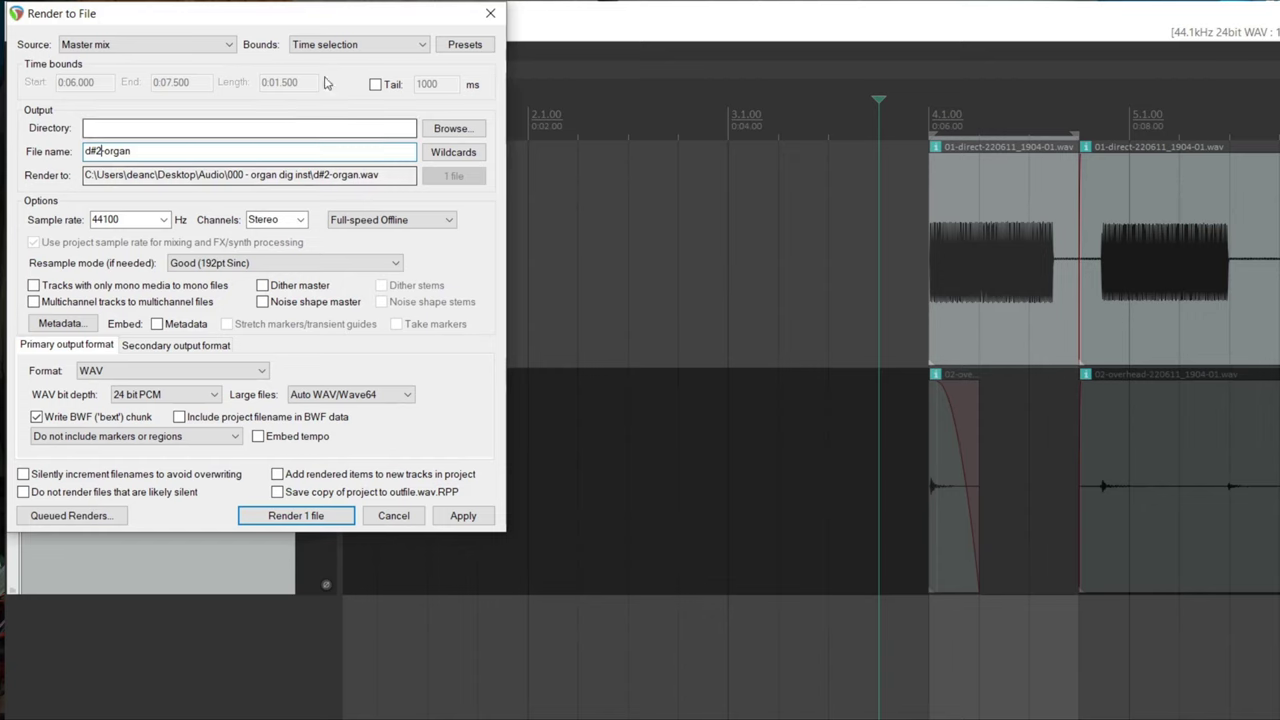
- Keep render bounds on Time selection and render d#2-organ.wav as a 24-bit stereo WAV
{"action": "left_click", "coordinate": [360, 44]}
{"action": "left_click", "coordinate": [324, 82]}
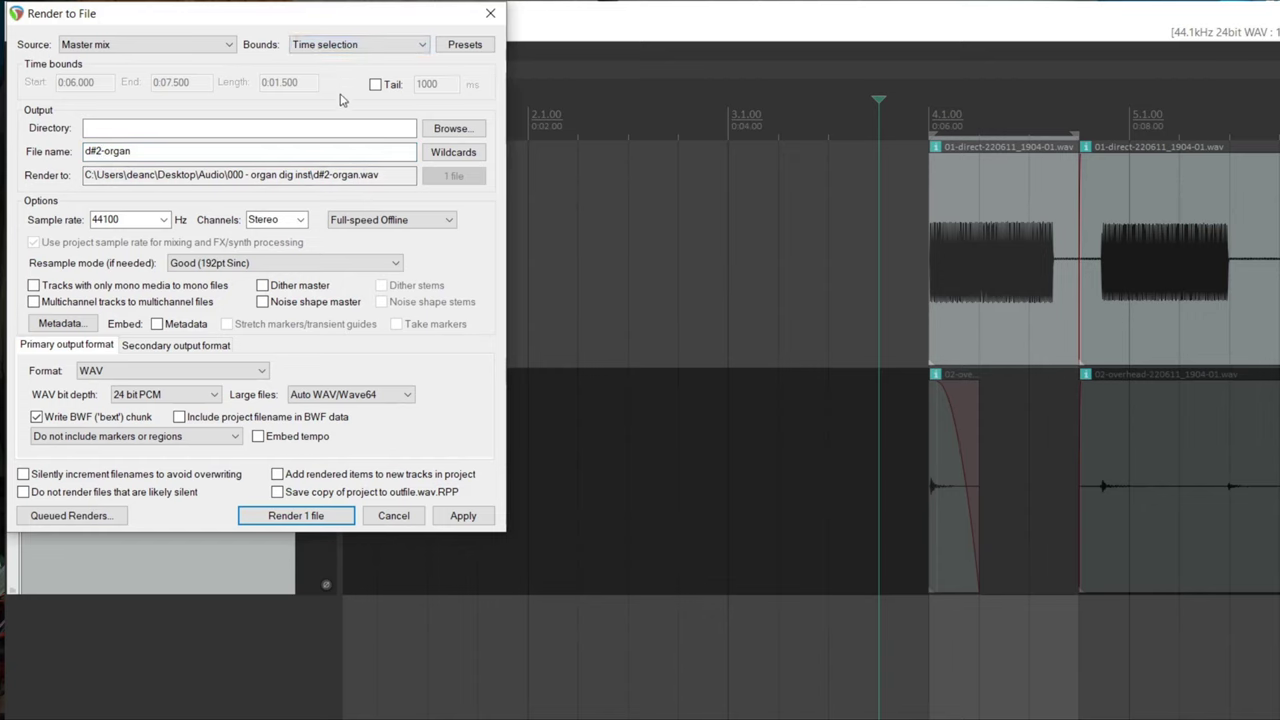
{"action": "left_click", "coordinate": [285, 517]}
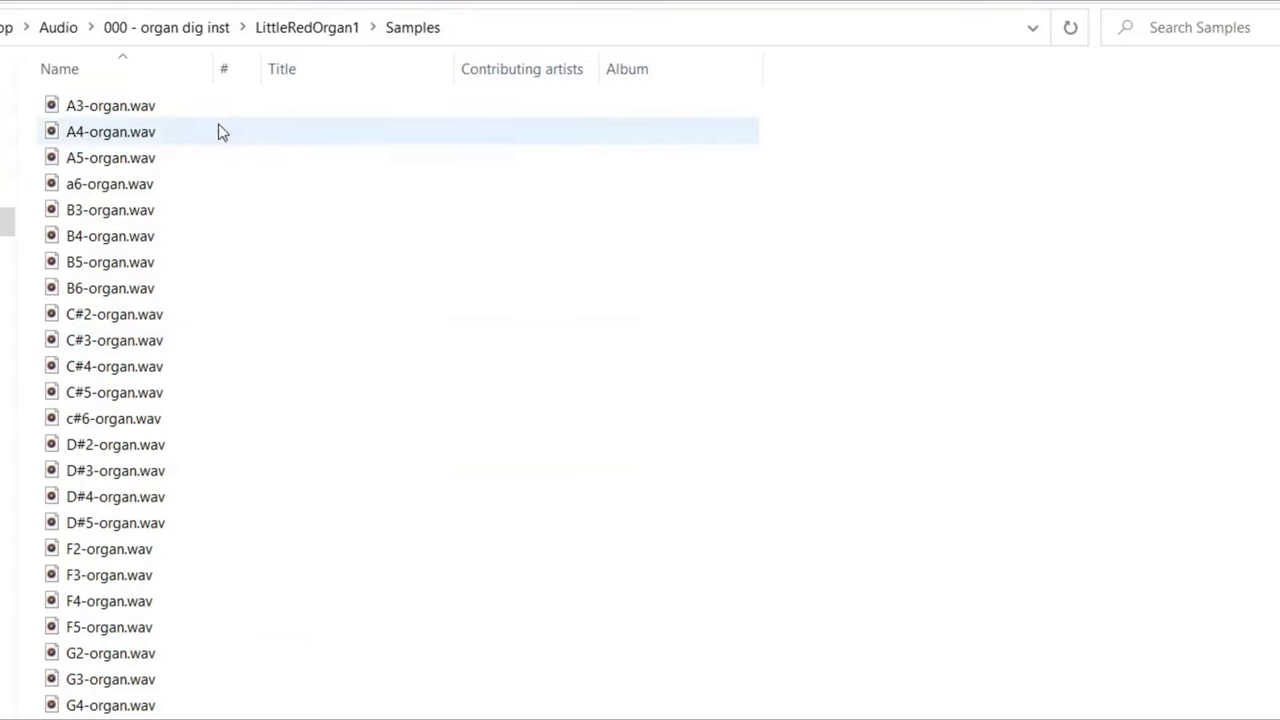
- Scroll through the per-note organ WAV files in the LittleRedOrgan1 Samples folder
{"action": "scroll", "coordinate": [203, 494], "scroll_direction": "down", "scroll_amount": 2}
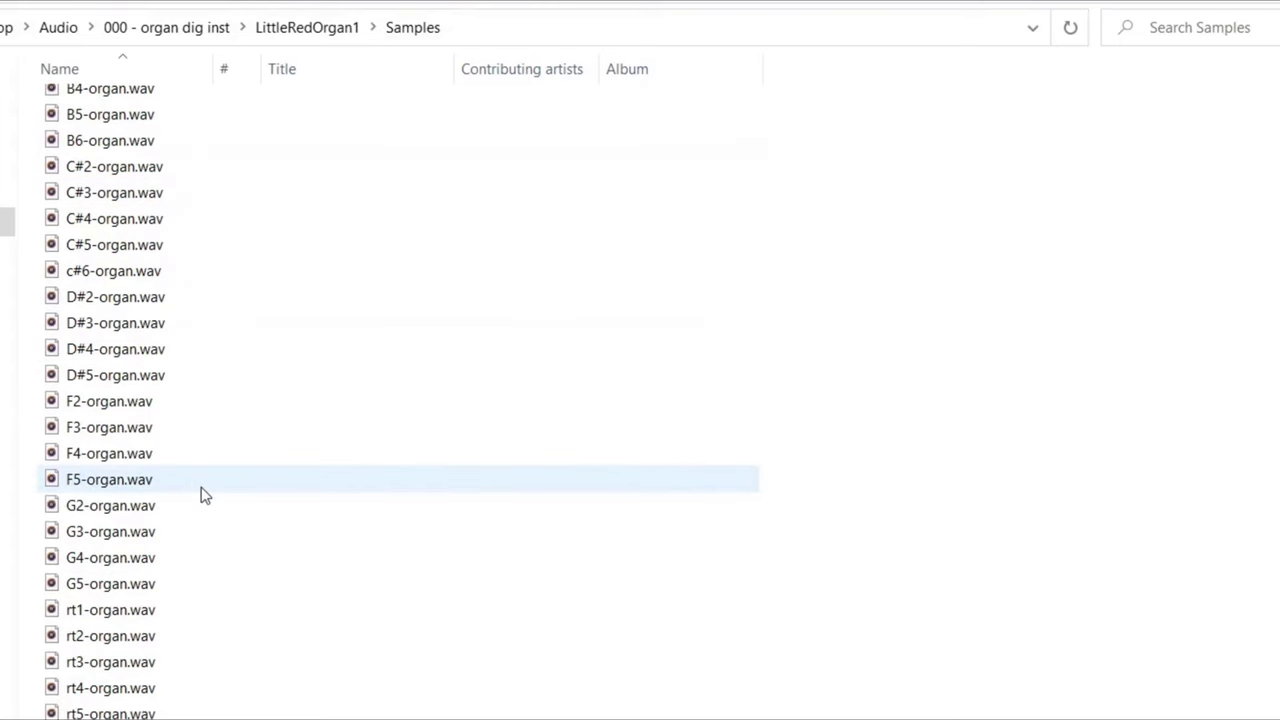
{"action": "scroll", "coordinate": [176, 358], "scroll_direction": "up", "scroll_amount": 1}
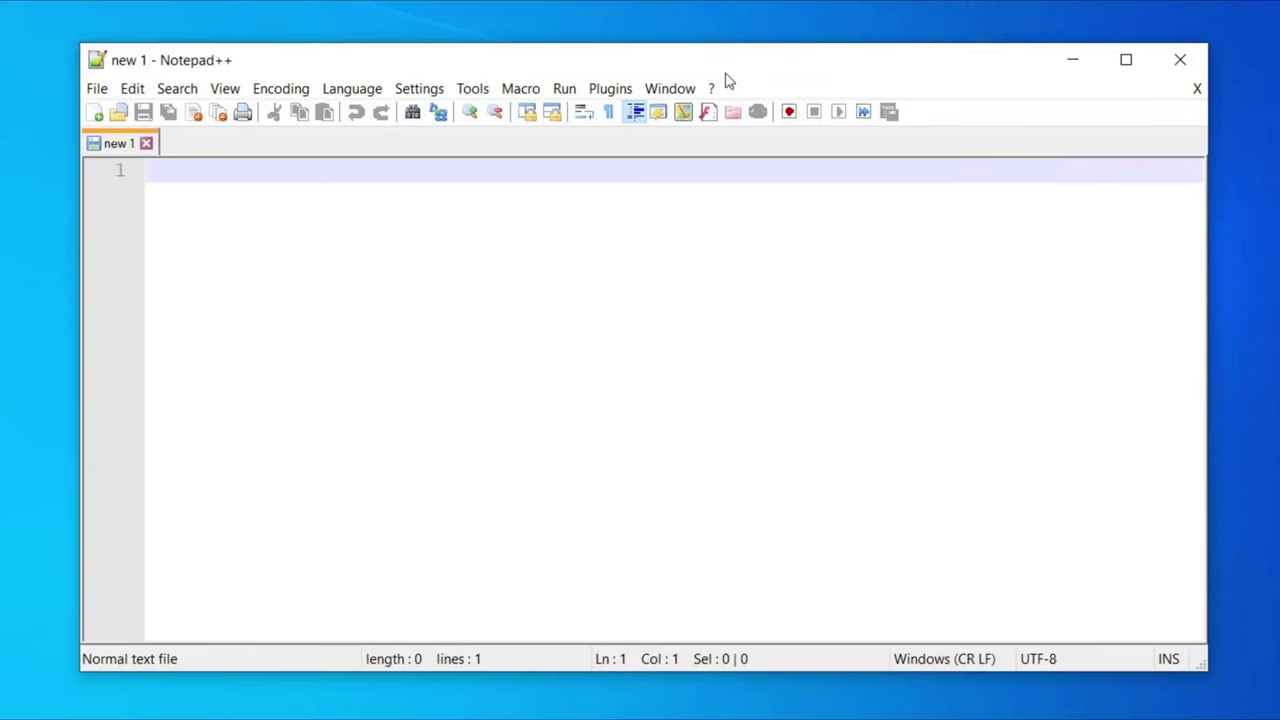
- Set the blank 'new 1' document's language to XML
{"action": "left_click", "coordinate": [303, 89]}
{"action": "left_click", "coordinate": [349, 88]}
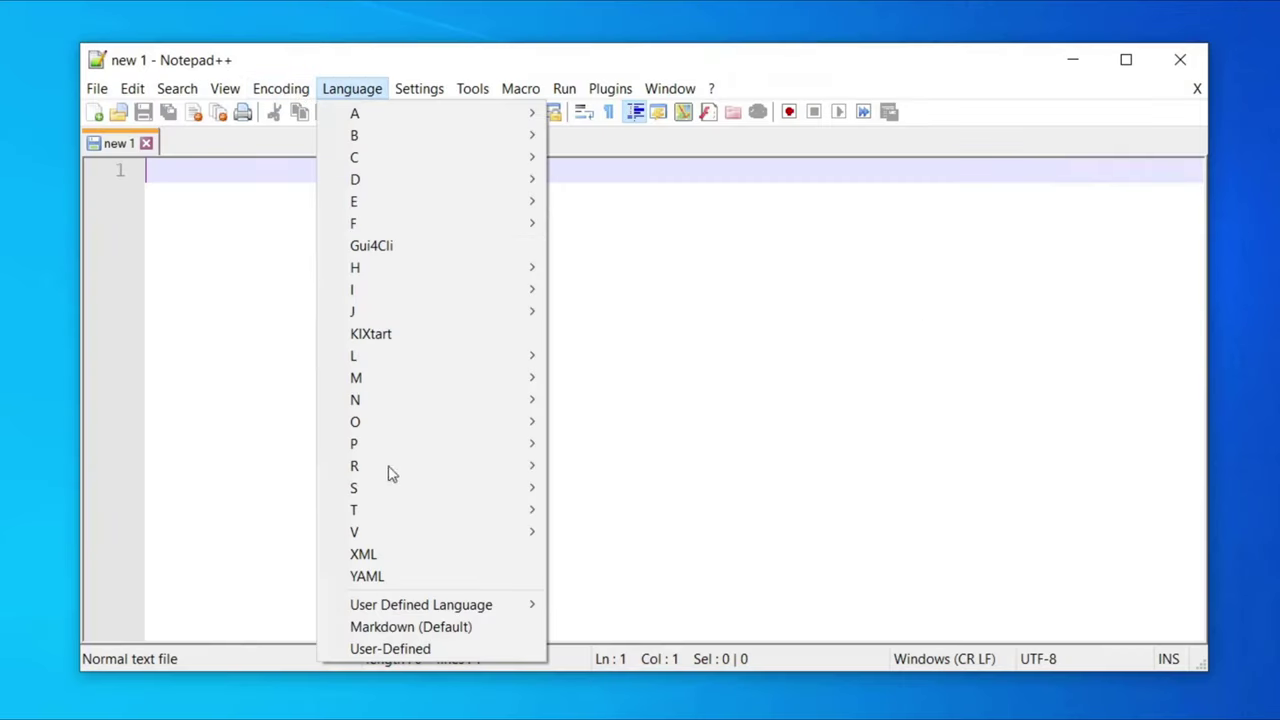
{"action": "left_click", "coordinate": [423, 553]}
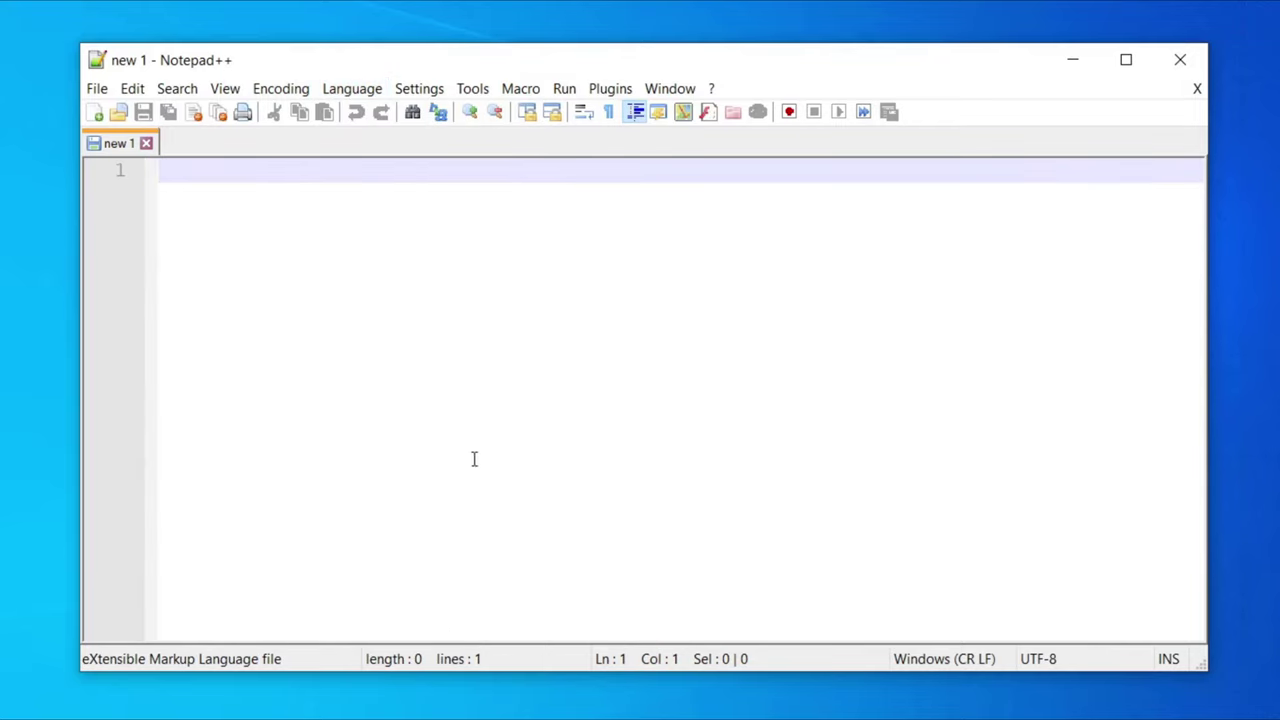